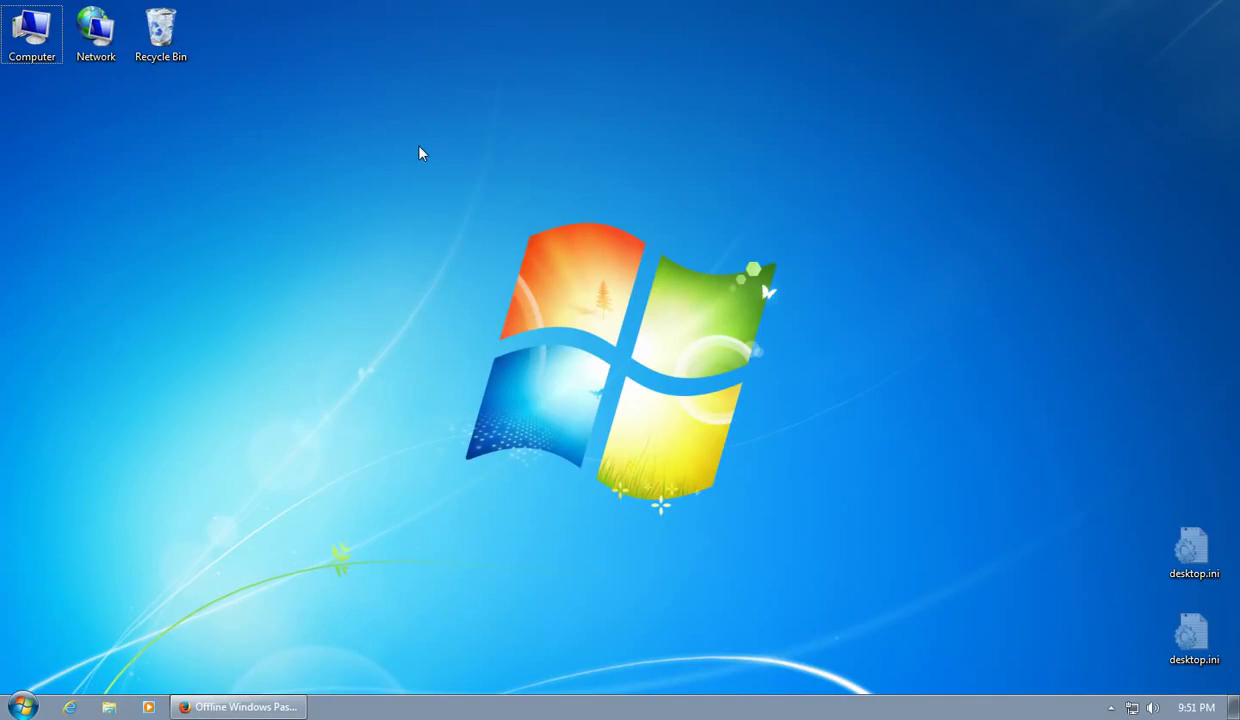
# - Restore the minimized Firefox window showing the Offline NT Password & Registry Editor page at pogostick.net
pyautogui.moveTo(247, 712)
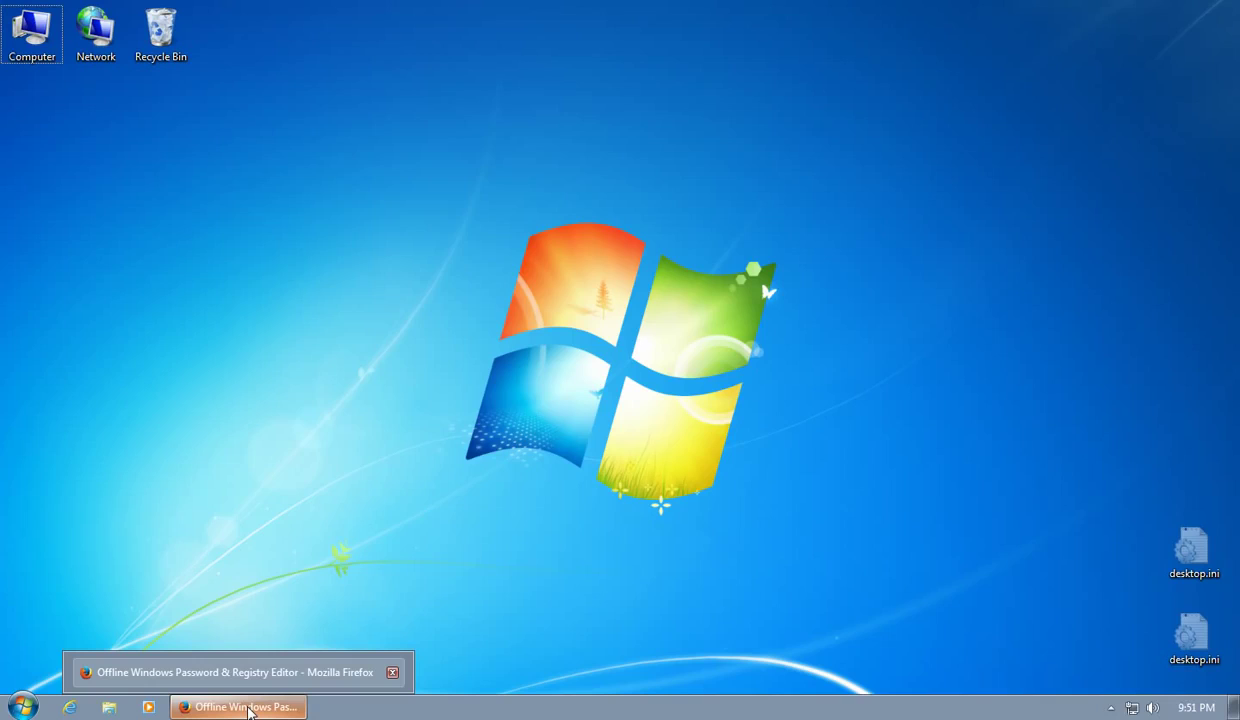
pyautogui.click(247, 710)
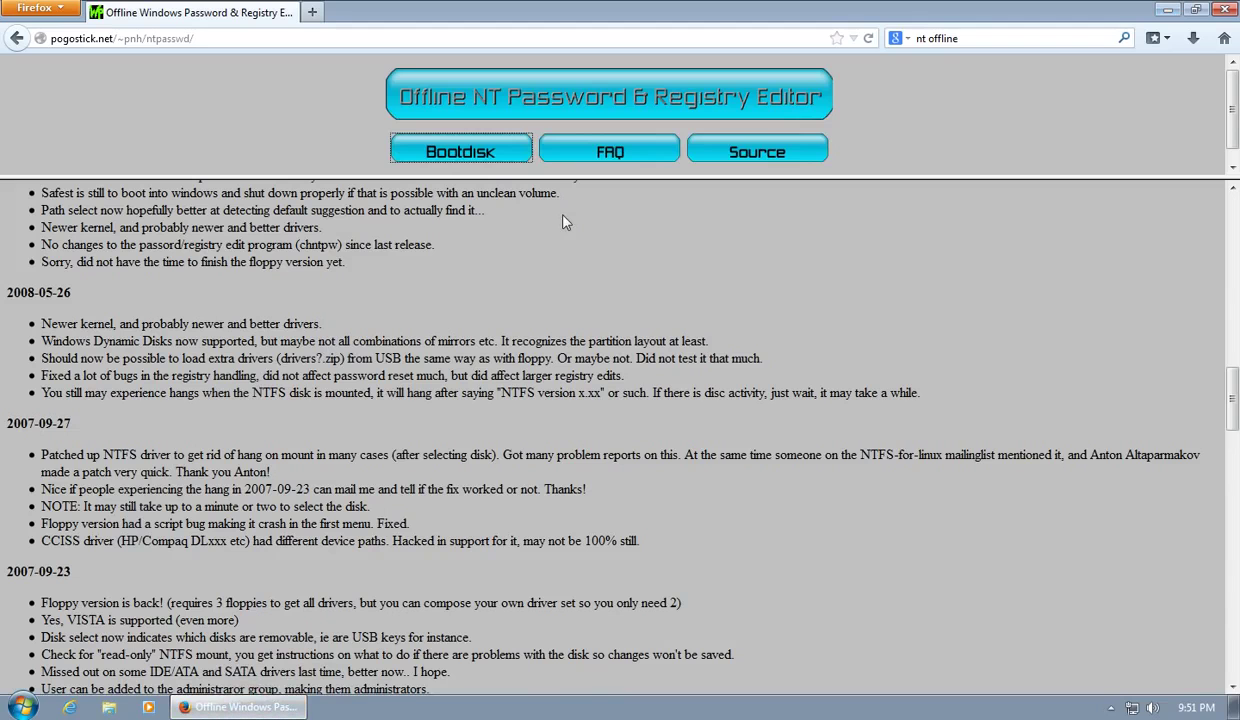
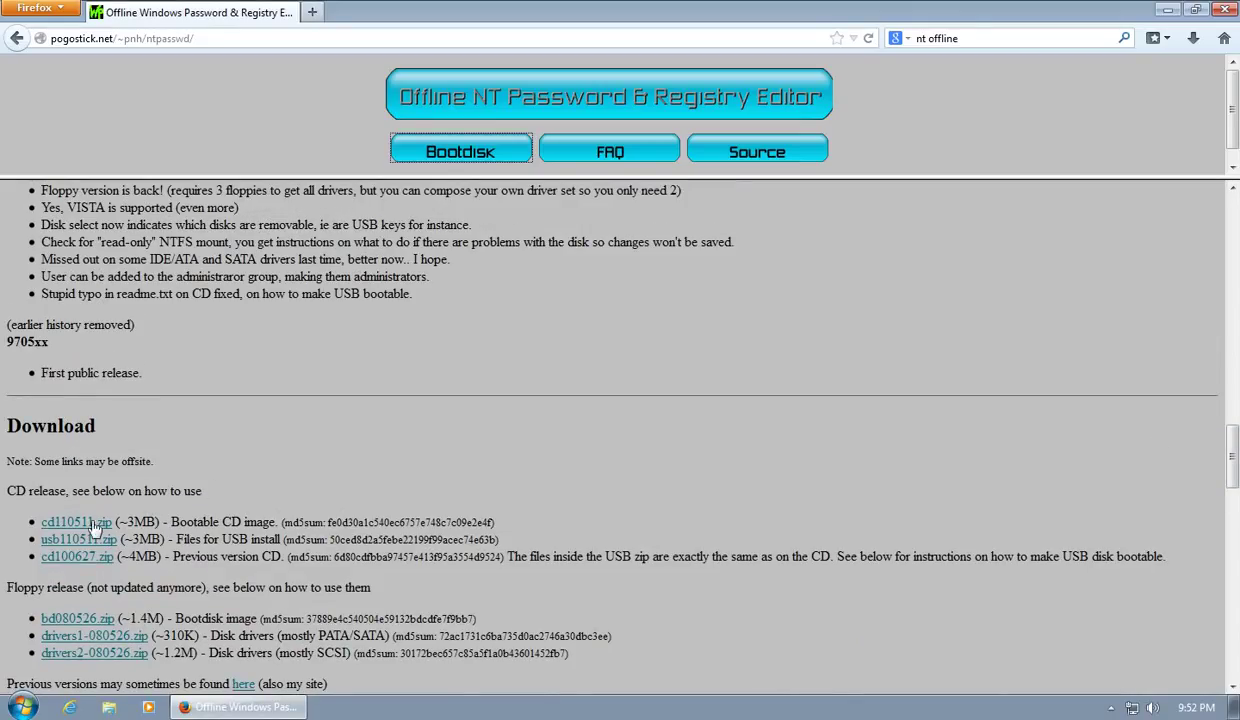
# - Save cd110511.zip to disk rather than opening it, and follow its progress in the Downloads panel
pyautogui.click(76, 521)
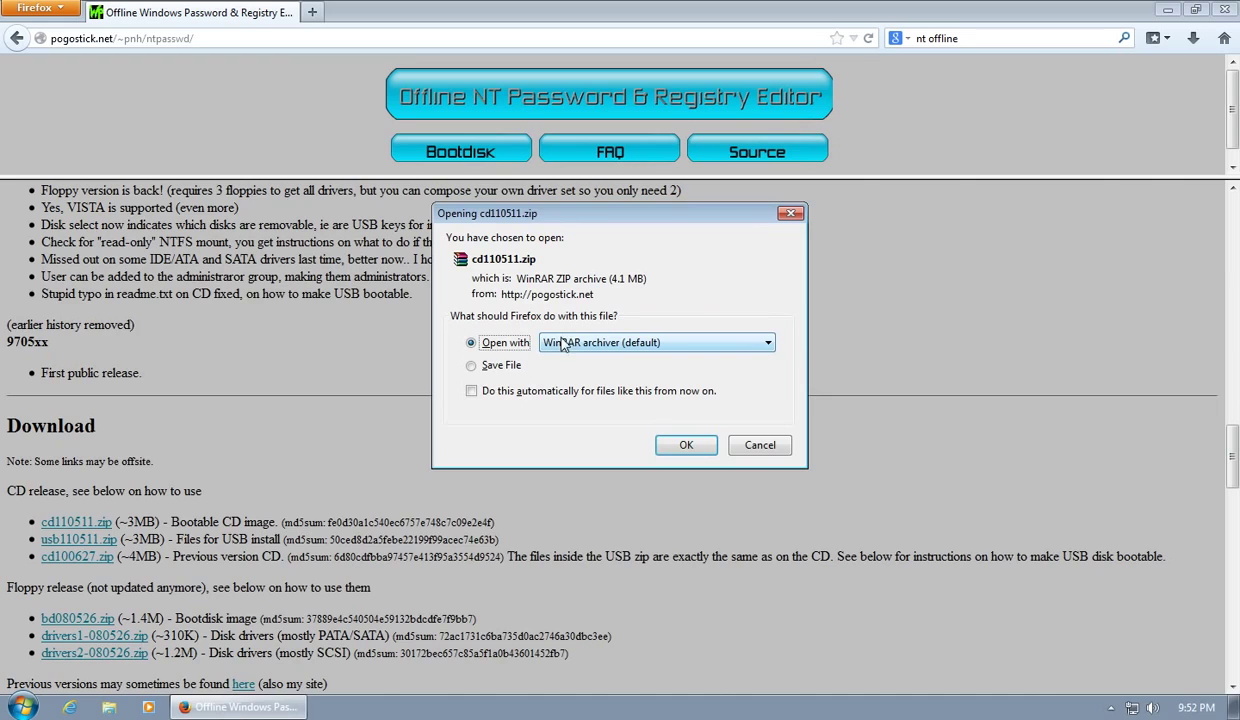
pyautogui.click(490, 362)
pyautogui.click(686, 444)
pyautogui.click(1195, 41)
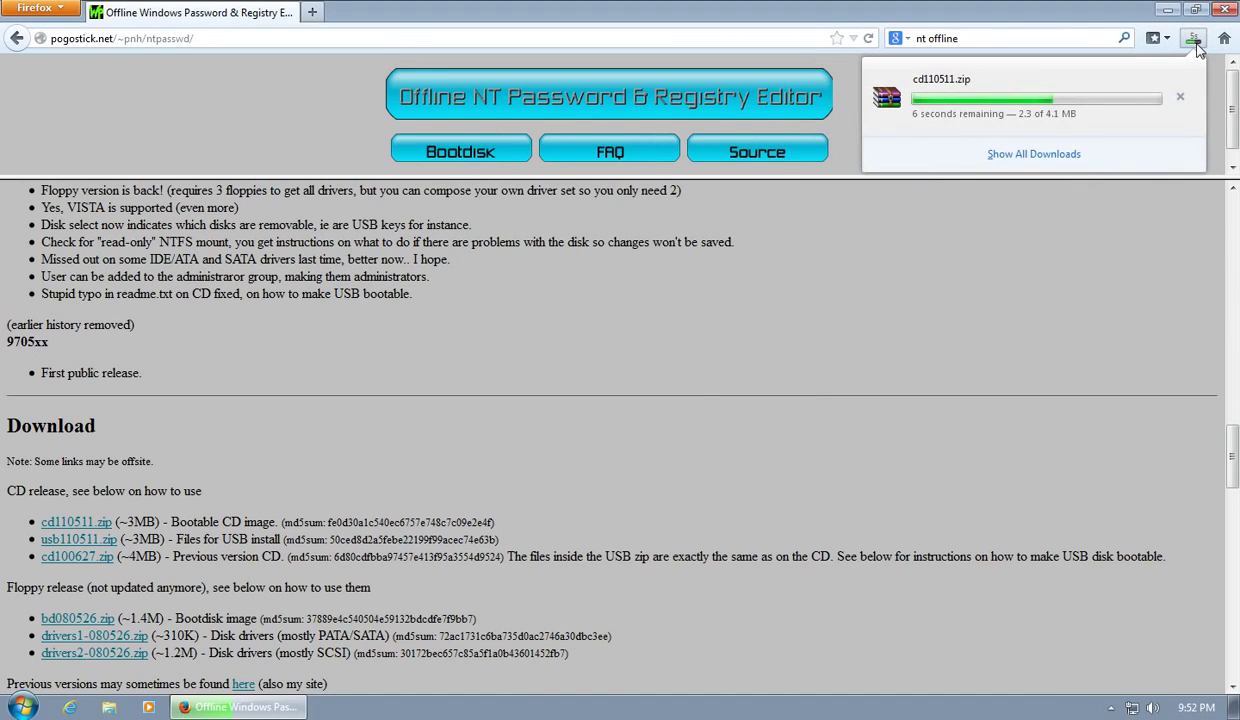
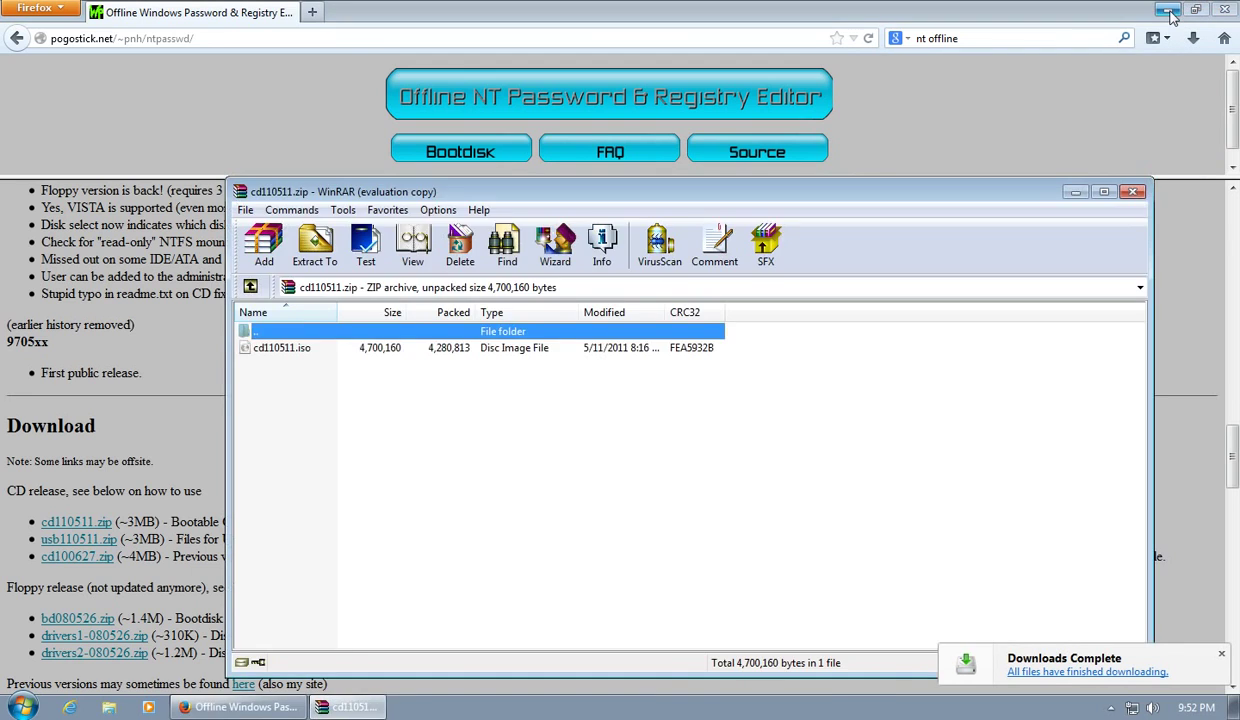
# - Minimize Firefox and dismiss WinRAR's evaluation licence reminder
pyautogui.click(1168, 9)
pyautogui.moveTo(565, 190); pyautogui.dragTo(574, 112)
pyautogui.click(803, 351)
# - Drag cd110511.iso from the archive to the desktop's left side, then close WinRAR
pyautogui.moveTo(307, 349); pyautogui.dragTo(73, 117)
pyautogui.moveTo(110, 50); pyautogui.dragTo(55, 190)
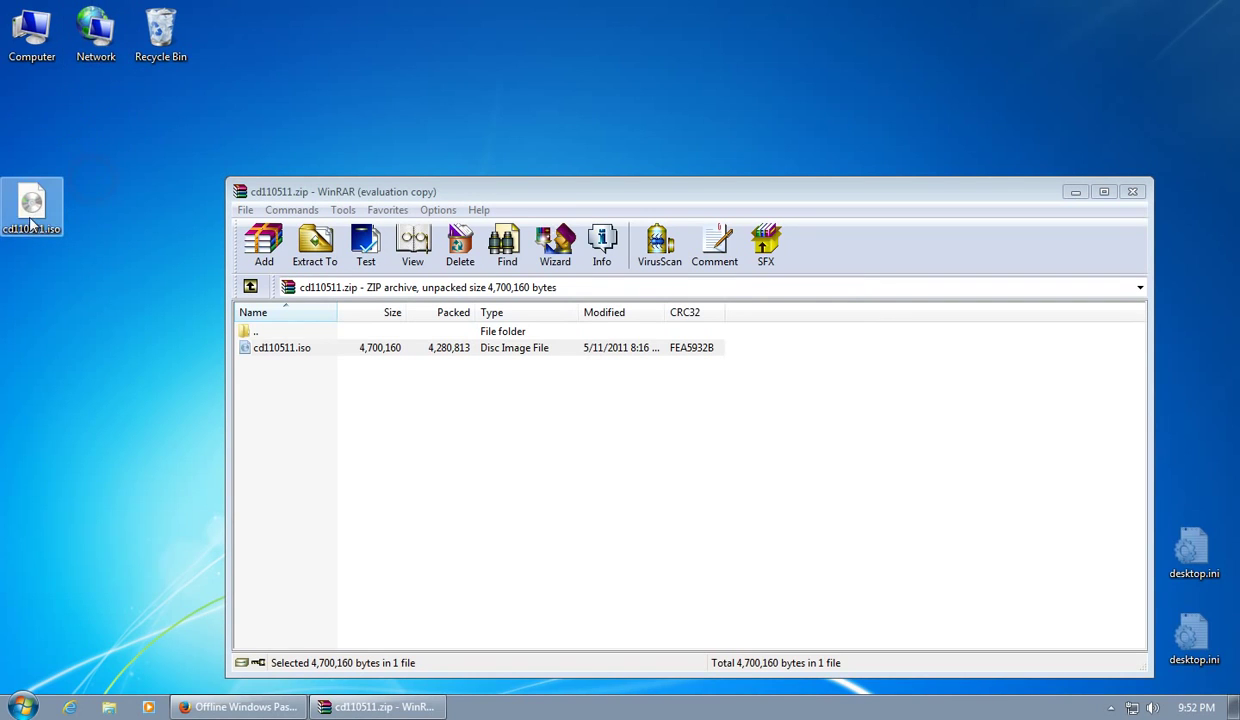
pyautogui.moveTo(490, 190); pyautogui.dragTo(408, 142)
pyautogui.click(1051, 151)
# - Open cd110511.iso in Windows Disc Image Burner, confirm no disc burner is listed, and close it
pyautogui.moveTo(56, 207); pyautogui.dragTo(103, 206)
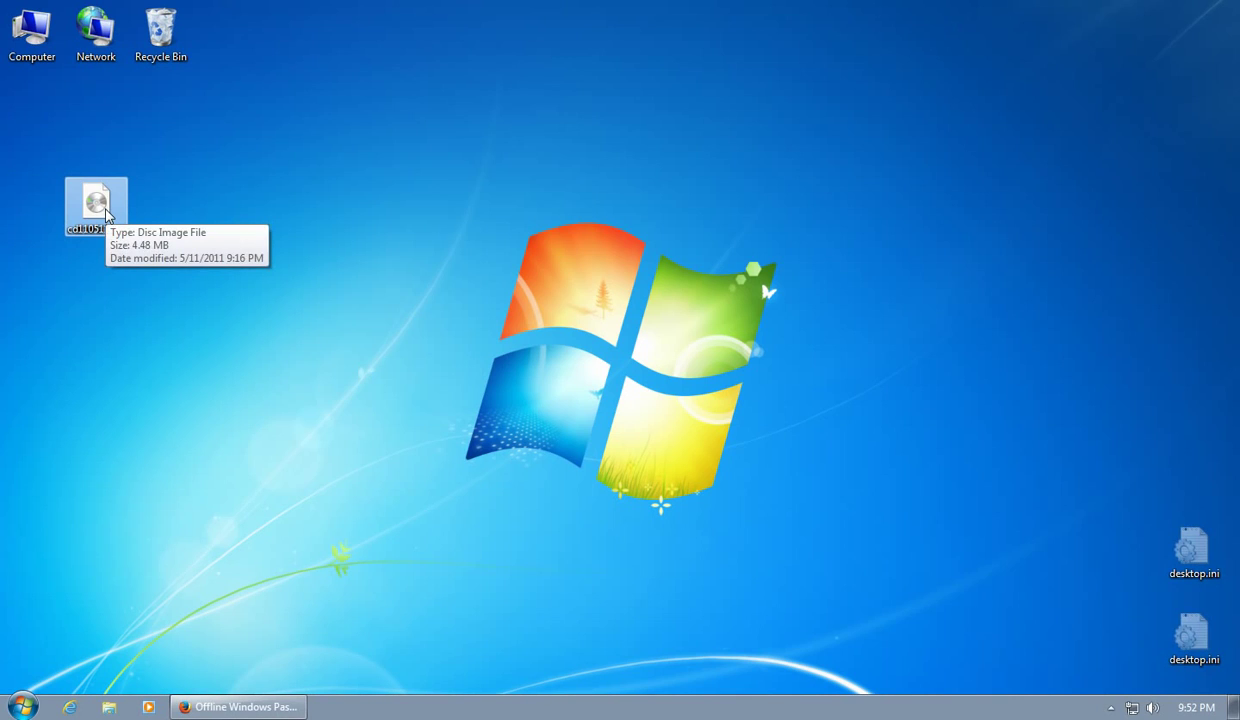
pyautogui.doubleClick(102, 205)
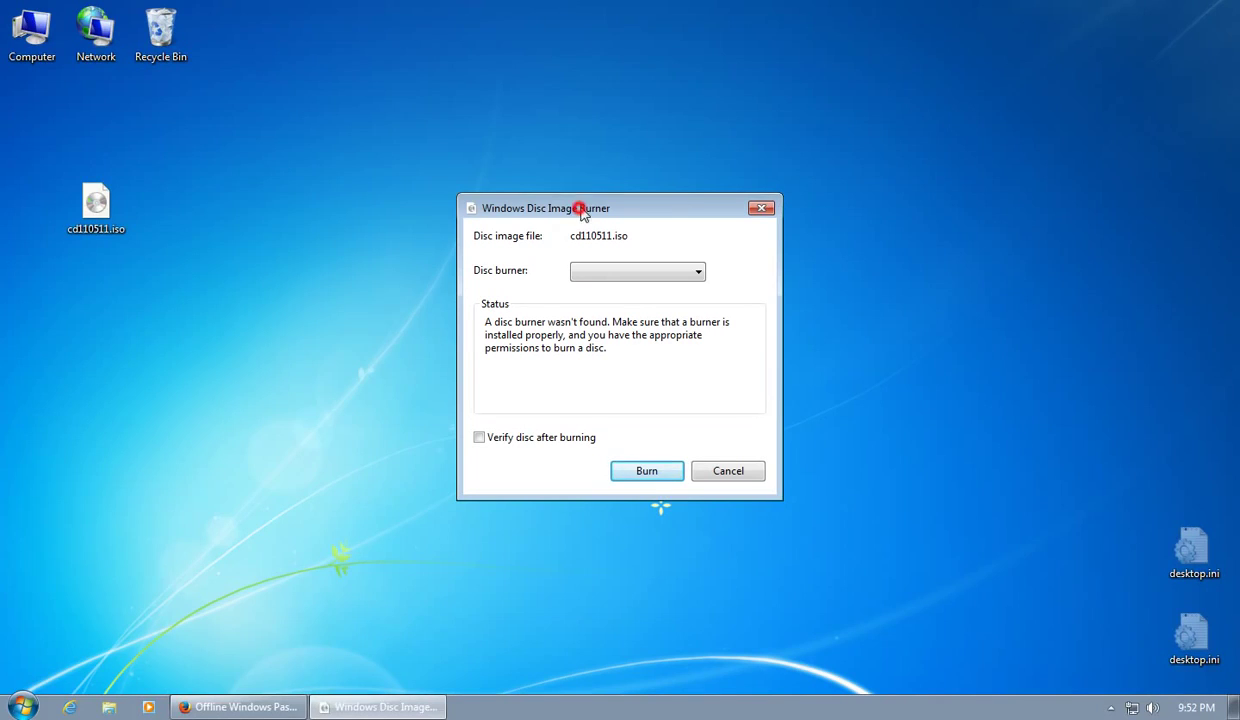
pyautogui.moveTo(554, 208); pyautogui.dragTo(545, 175)
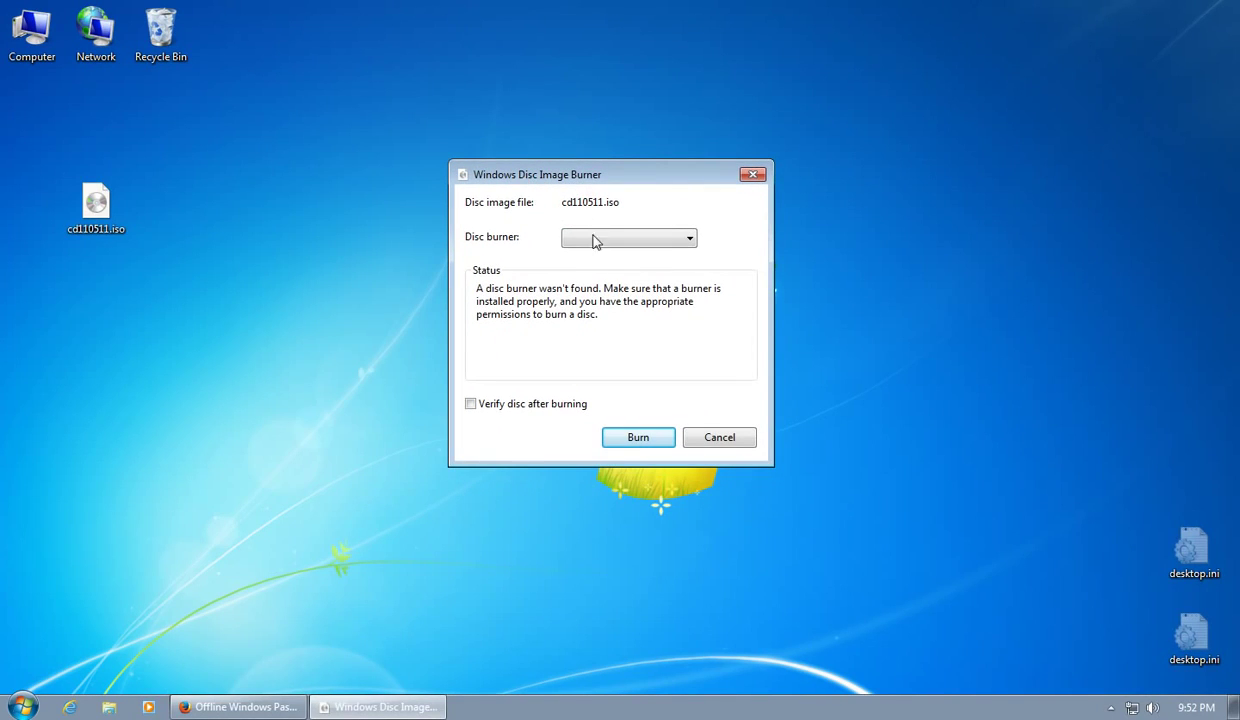
pyautogui.click(603, 238)
pyautogui.click(753, 176)
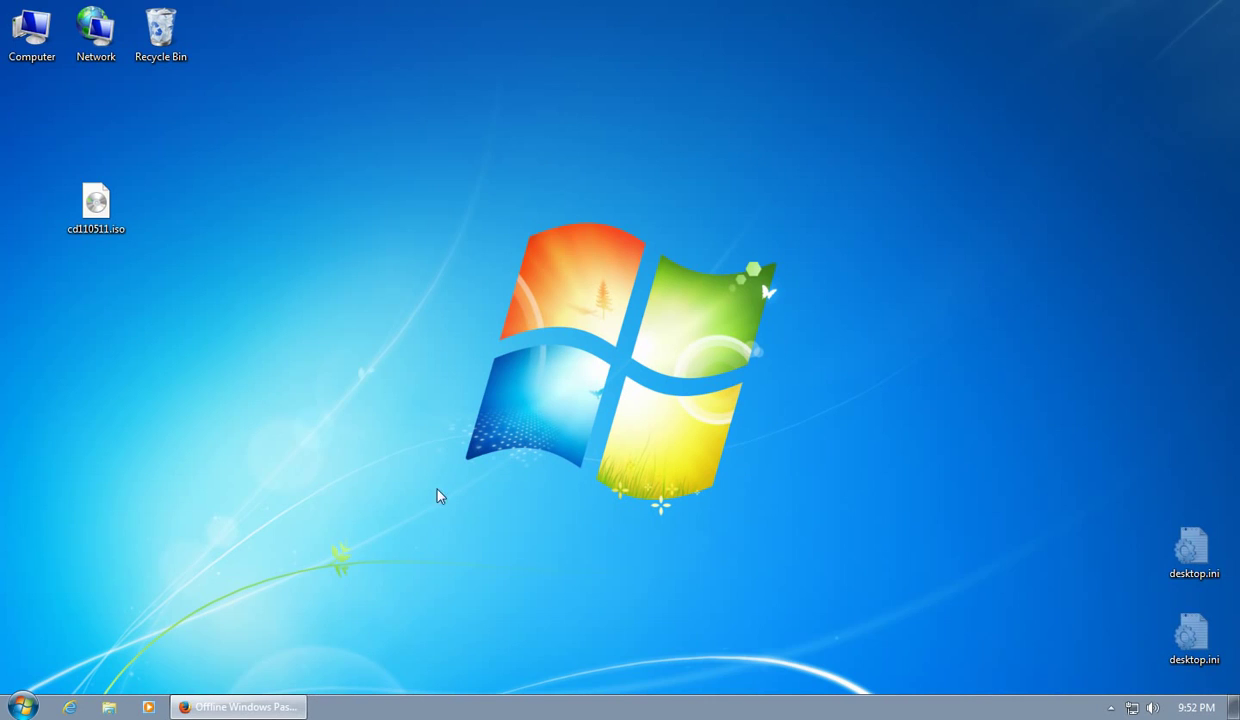
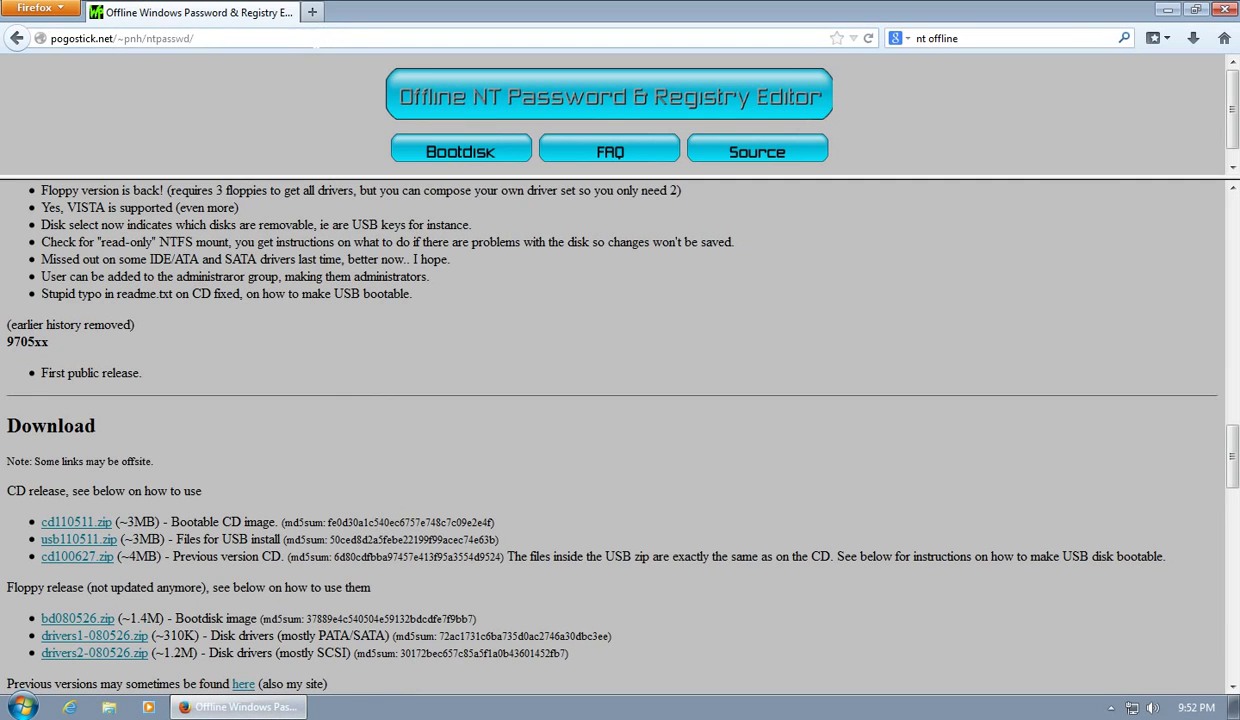
# - Replace the Firefox address with imgburn.com and load the ImgBurn website
pyautogui.click(305, 38)
pyautogui.press('BackSpace')
pyautogui.write('imgburn.com')
pyautogui.press('Return')
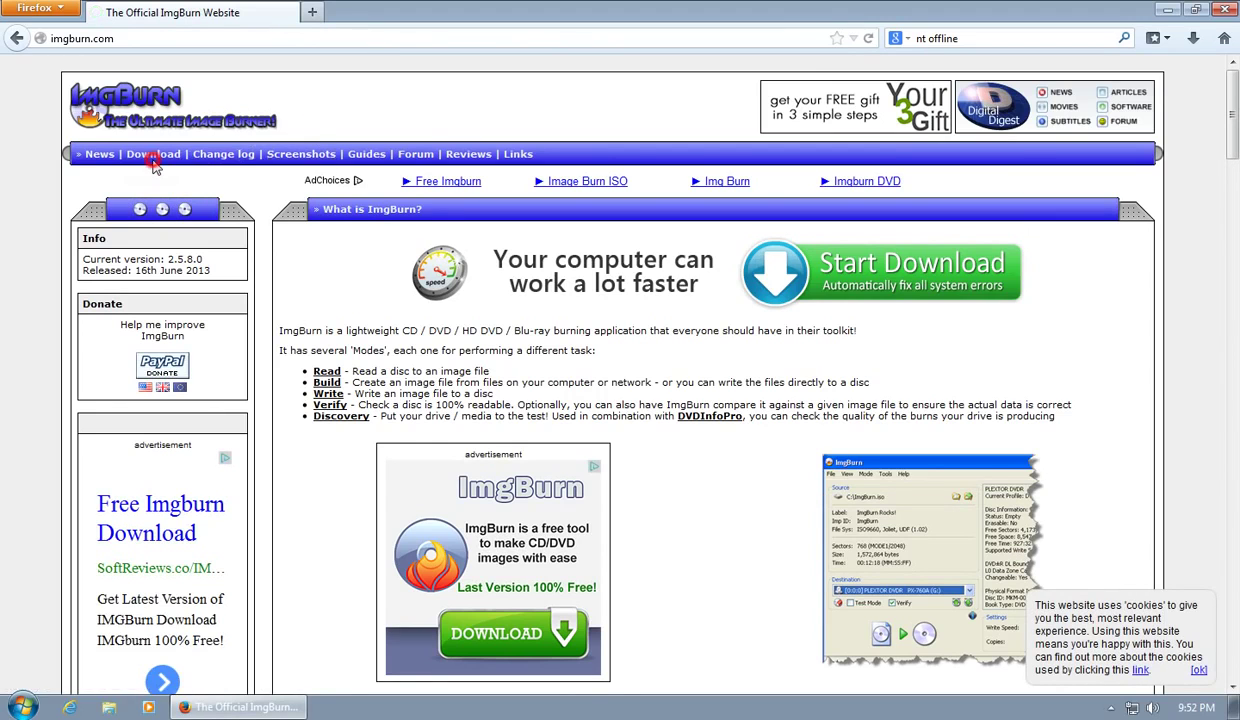
# - From the ImgBurn download page, save the SetupImgBurn_2.5.8.0.exe installer, allowing the firewall prompts
pyautogui.click(153, 157)
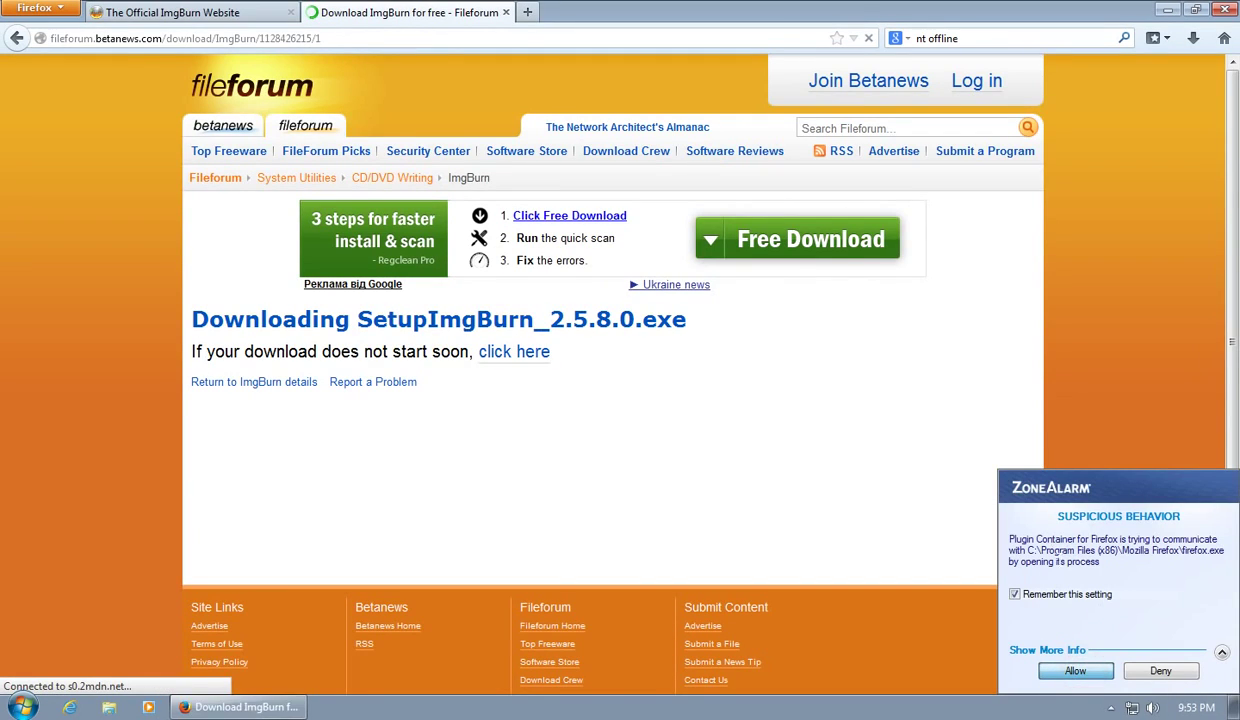
pyautogui.click(1075, 671)
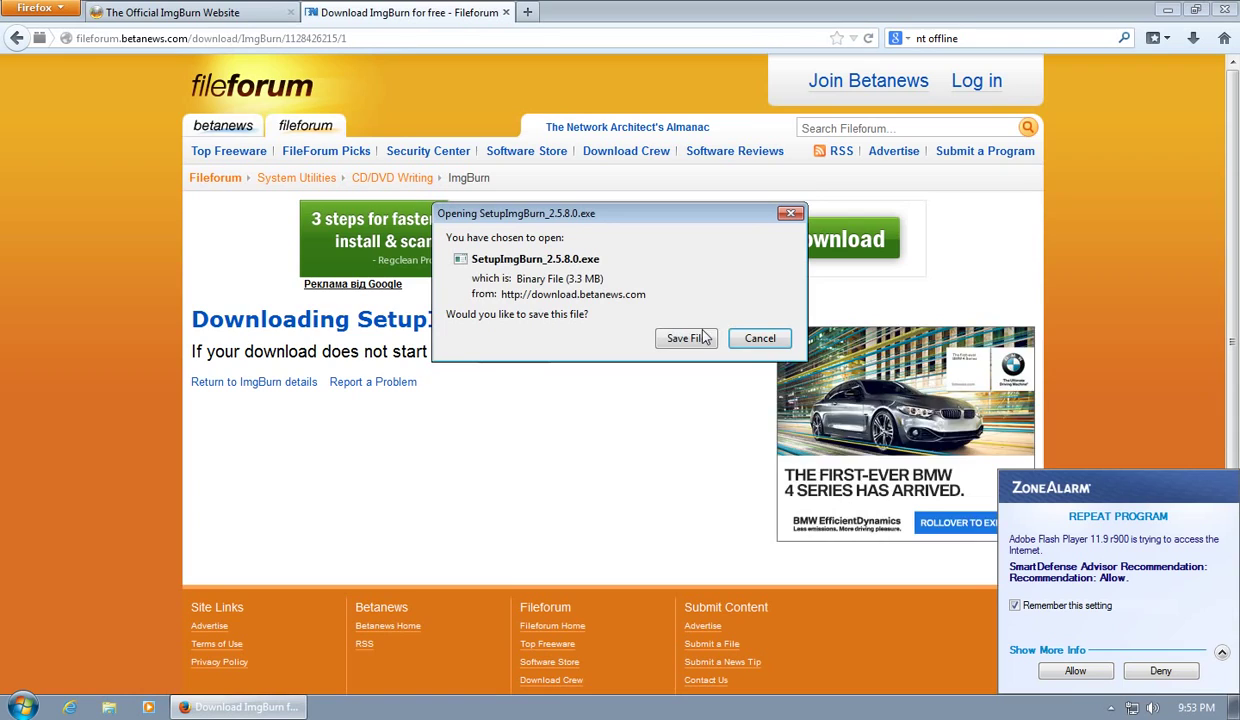
pyautogui.click(662, 336)
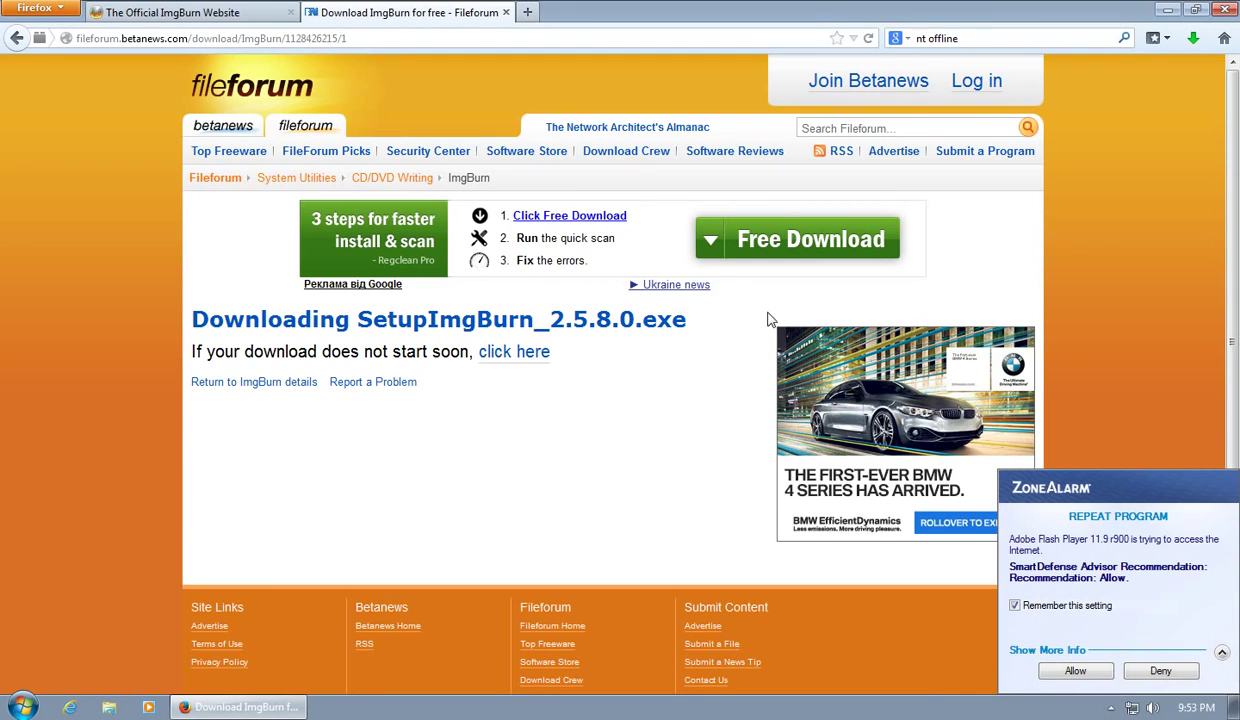
pyautogui.click(1075, 672)
# - Run SetupImgBurn_2.5.8.0.exe from Firefox's downloads list and let it past the firewall
pyautogui.click(1196, 40)
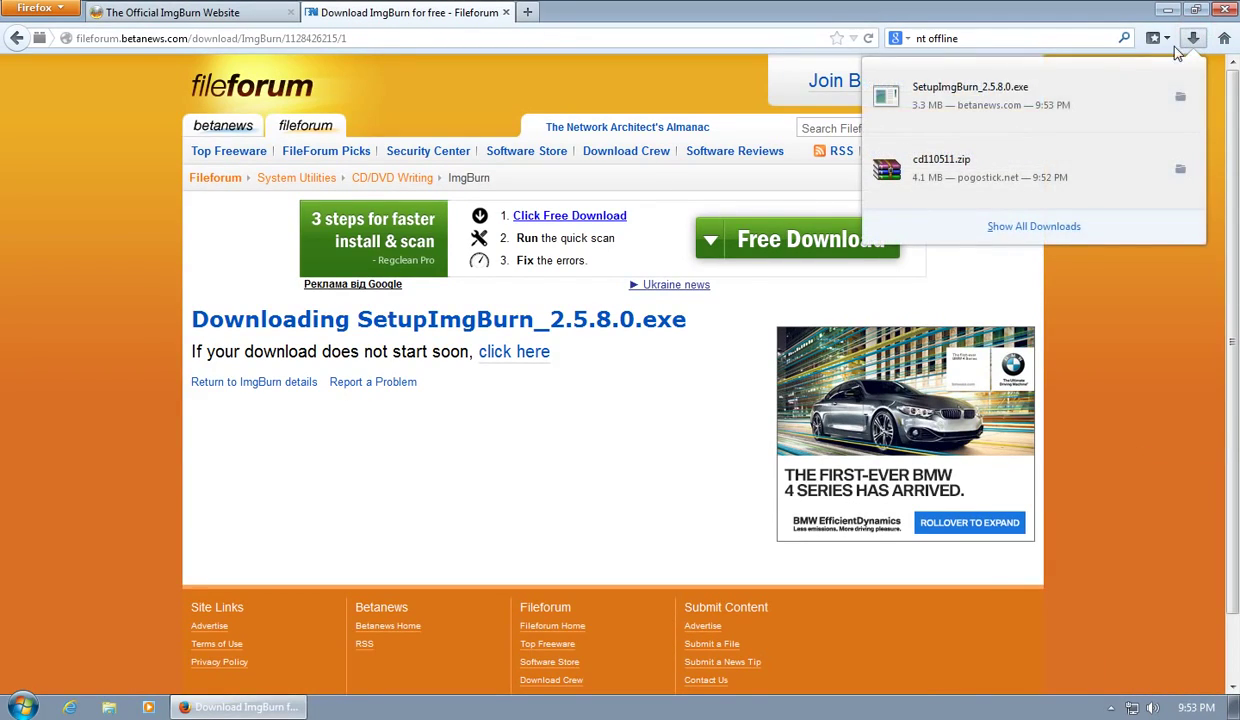
pyautogui.click(1062, 103)
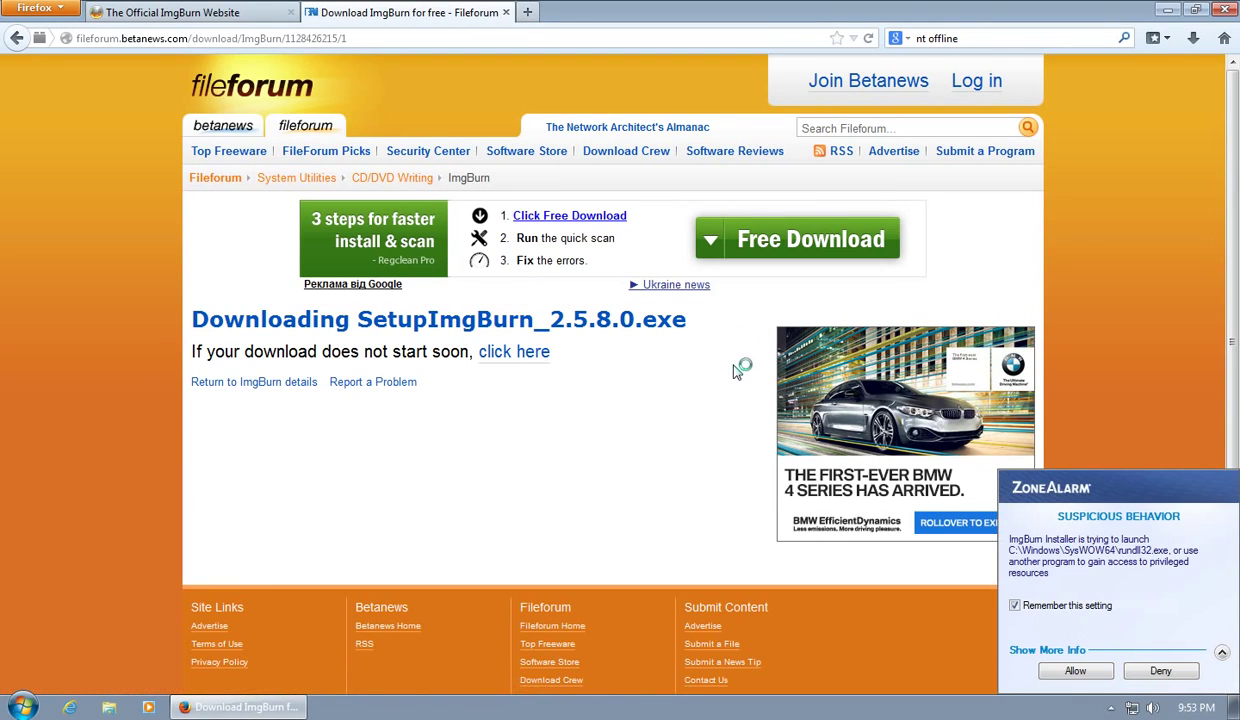
pyautogui.click(1075, 670)
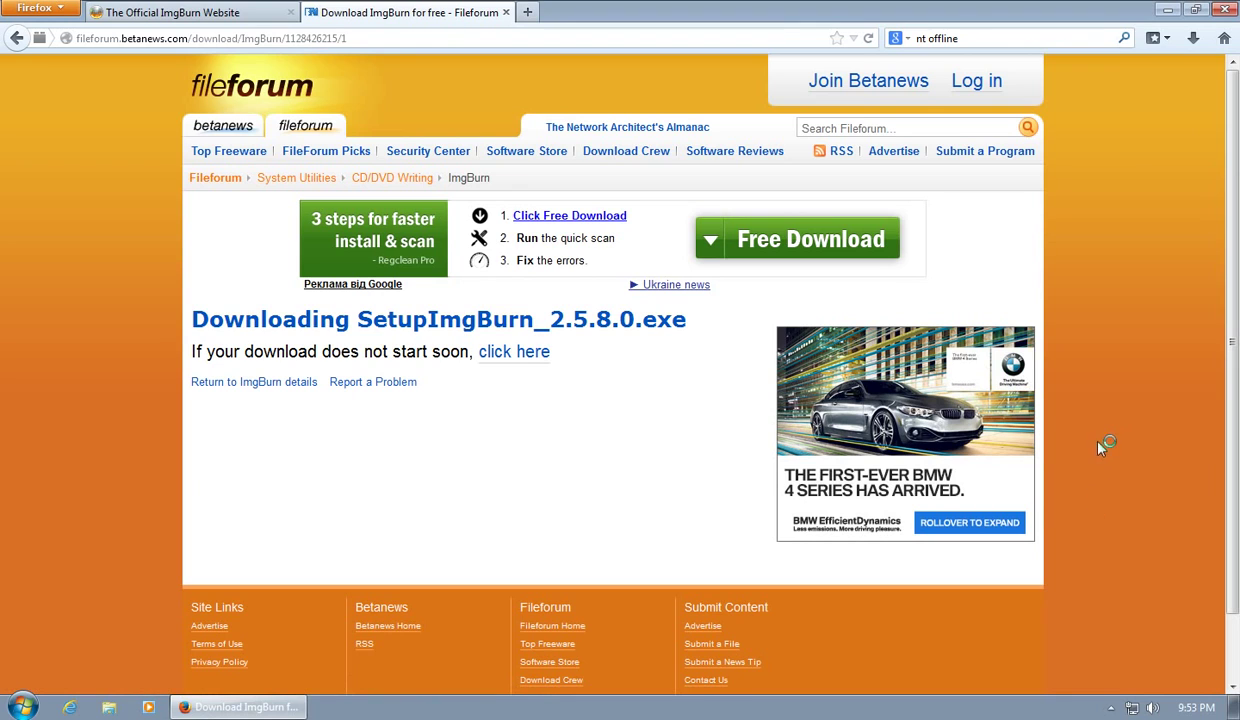
# - Minimize Firefox, move cd110511.iso to the desktop edge, and accept the ImgBurn licence
pyautogui.click(1167, 10)
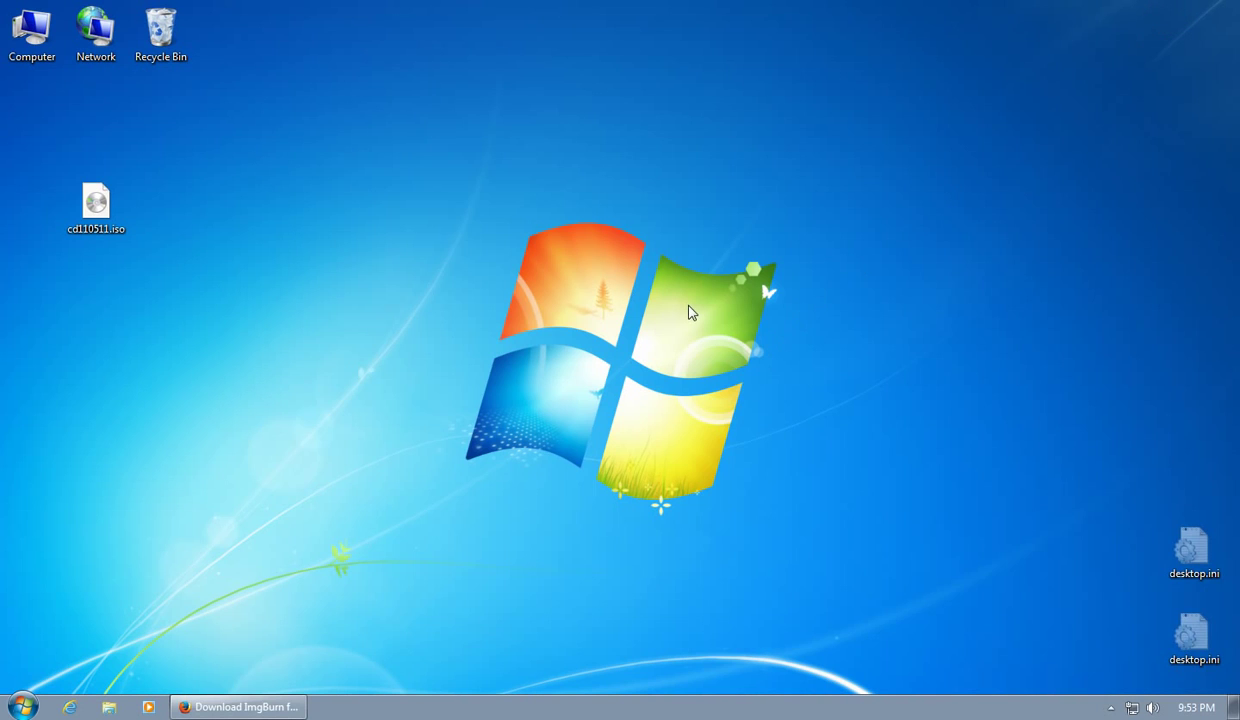
pyautogui.moveTo(96, 205); pyautogui.dragTo(31, 207)
pyautogui.click(716, 490)
pyautogui.click(466, 452)
pyautogui.click(714, 492)
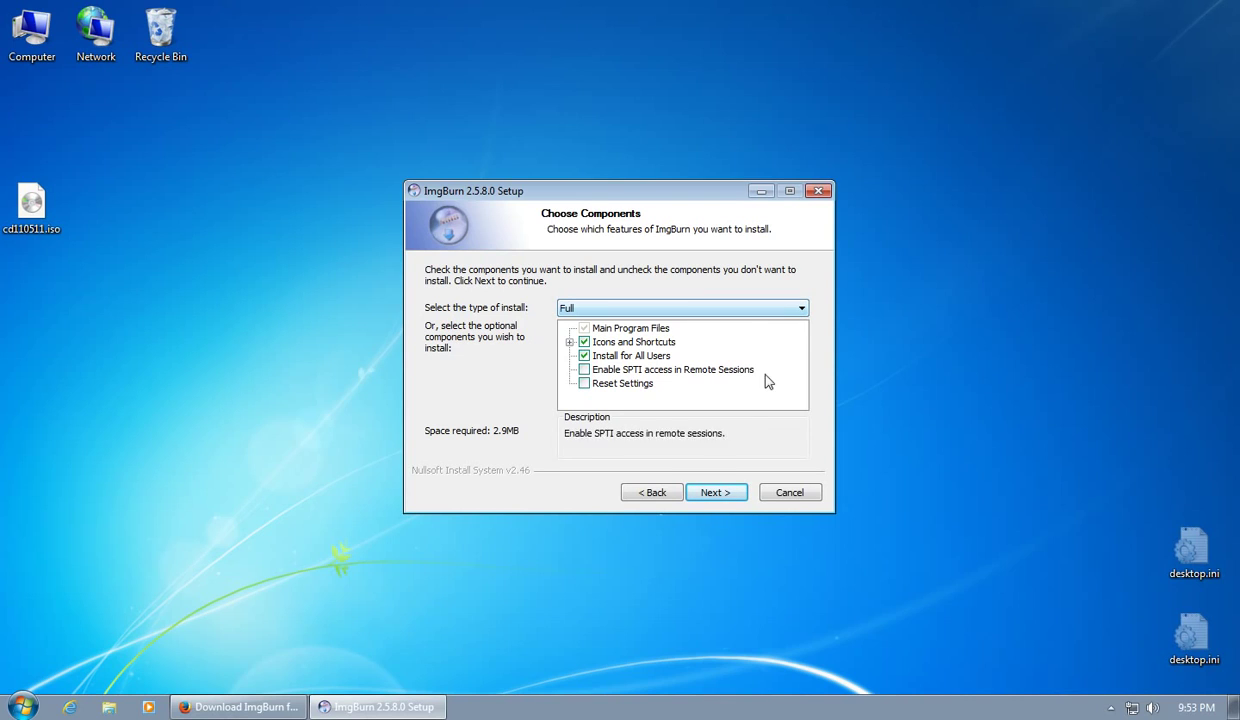
# - Keep the Full component set, default install folder and default Start Menu folder
pyautogui.click(569, 342)
pyautogui.click(569, 342)
pyautogui.click(707, 495)
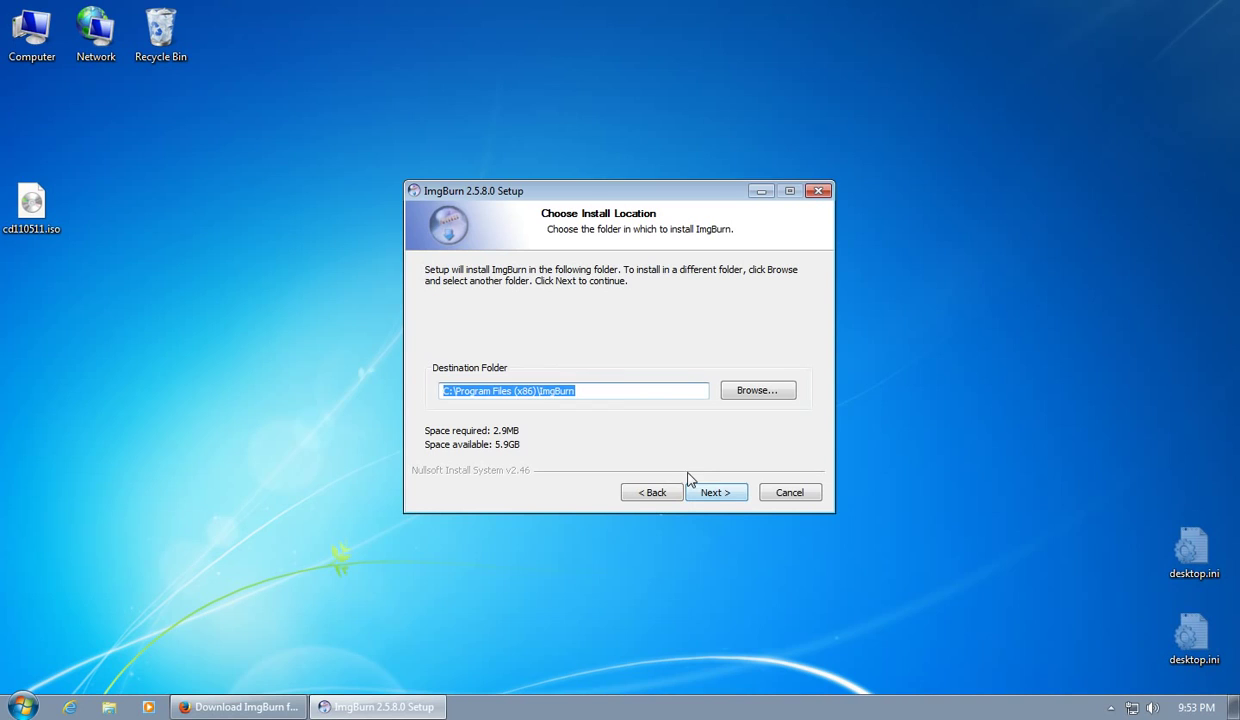
pyautogui.click(592, 388)
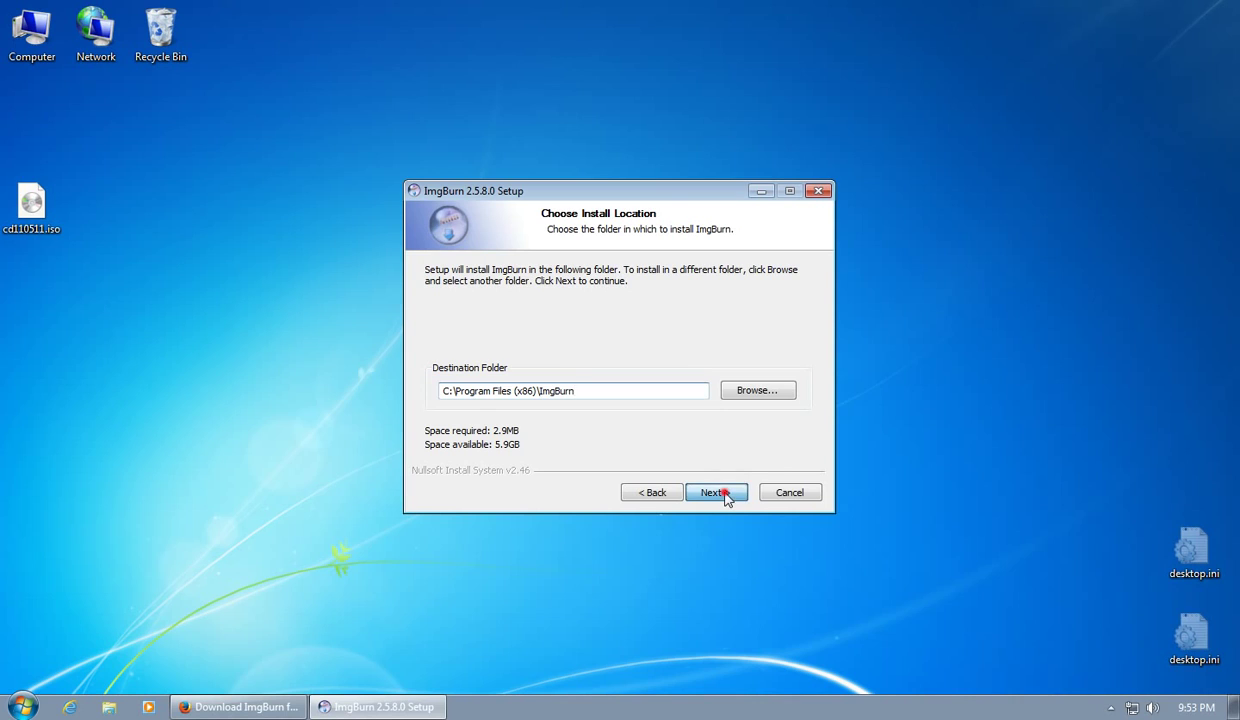
pyautogui.click(724, 496)
pyautogui.click(715, 495)
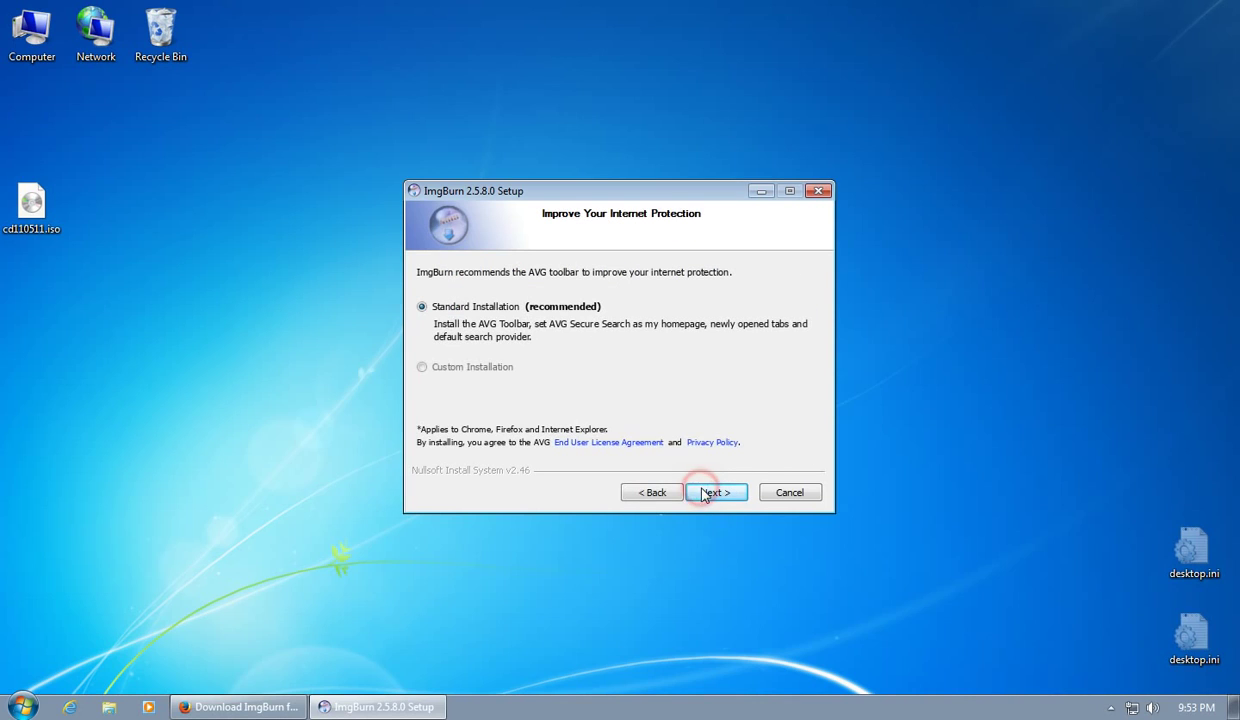
# - Decline the AVG toolbar, AVG Secure Search homepage and Sendori, then start installing
pyautogui.click(421, 368)
pyautogui.click(438, 384)
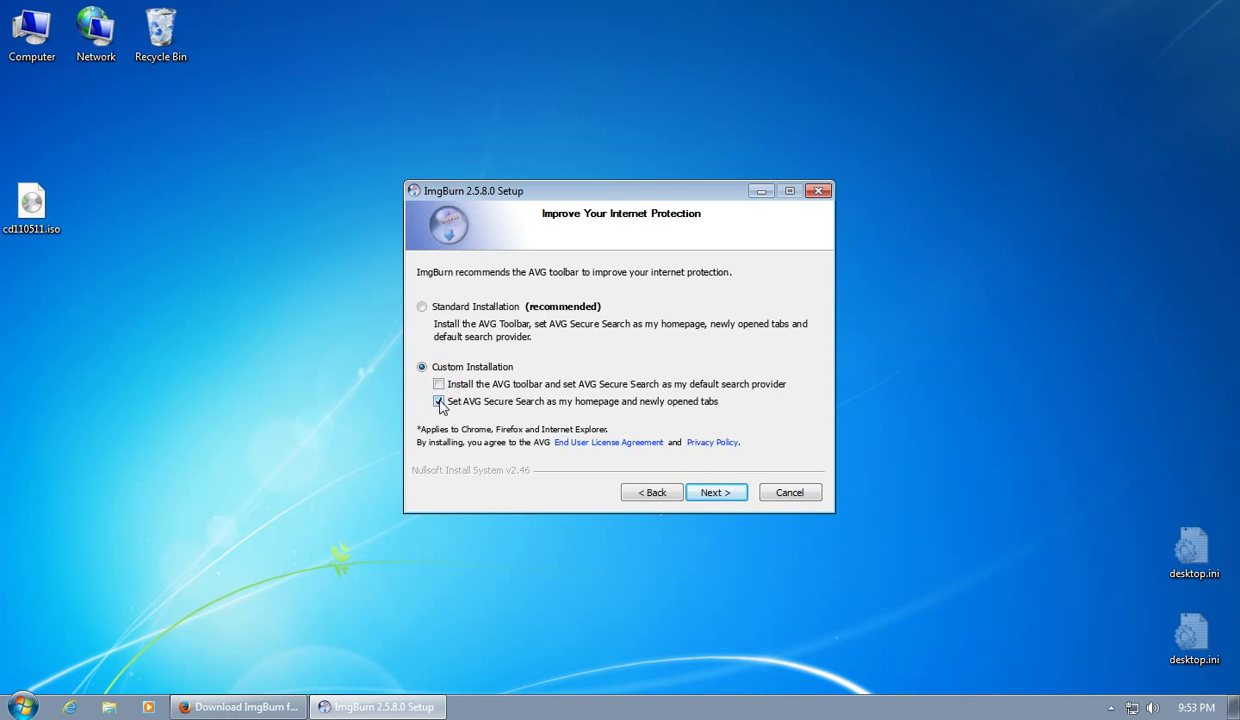
pyautogui.click(439, 402)
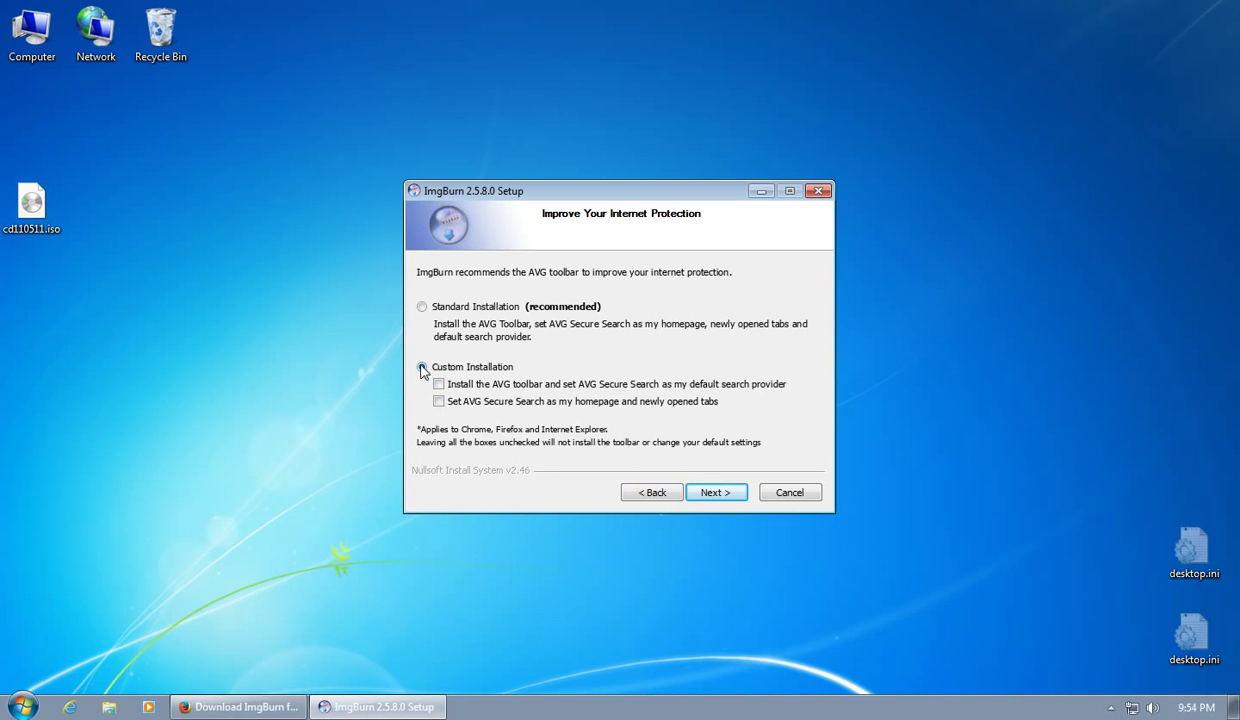
pyautogui.click(706, 495)
pyautogui.click(422, 323)
pyautogui.click(438, 339)
pyautogui.click(715, 492)
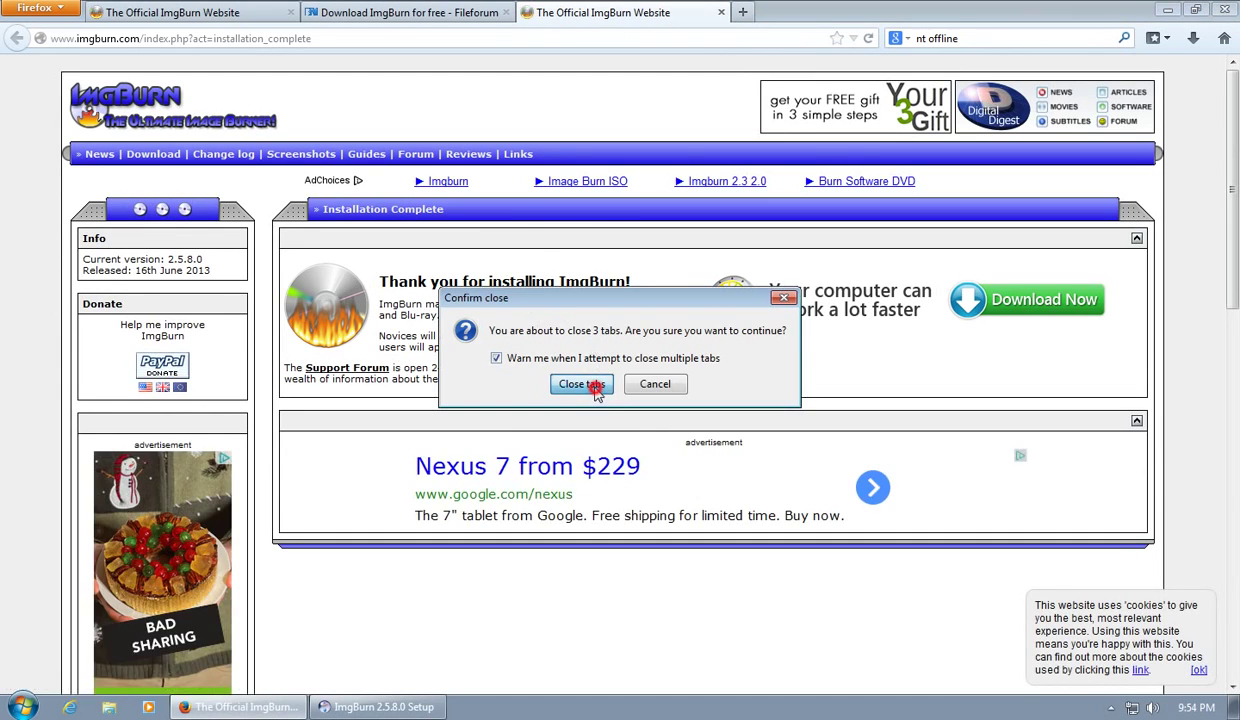
# - Close Firefox together with all three of its tabs
pyautogui.click(700, 488)
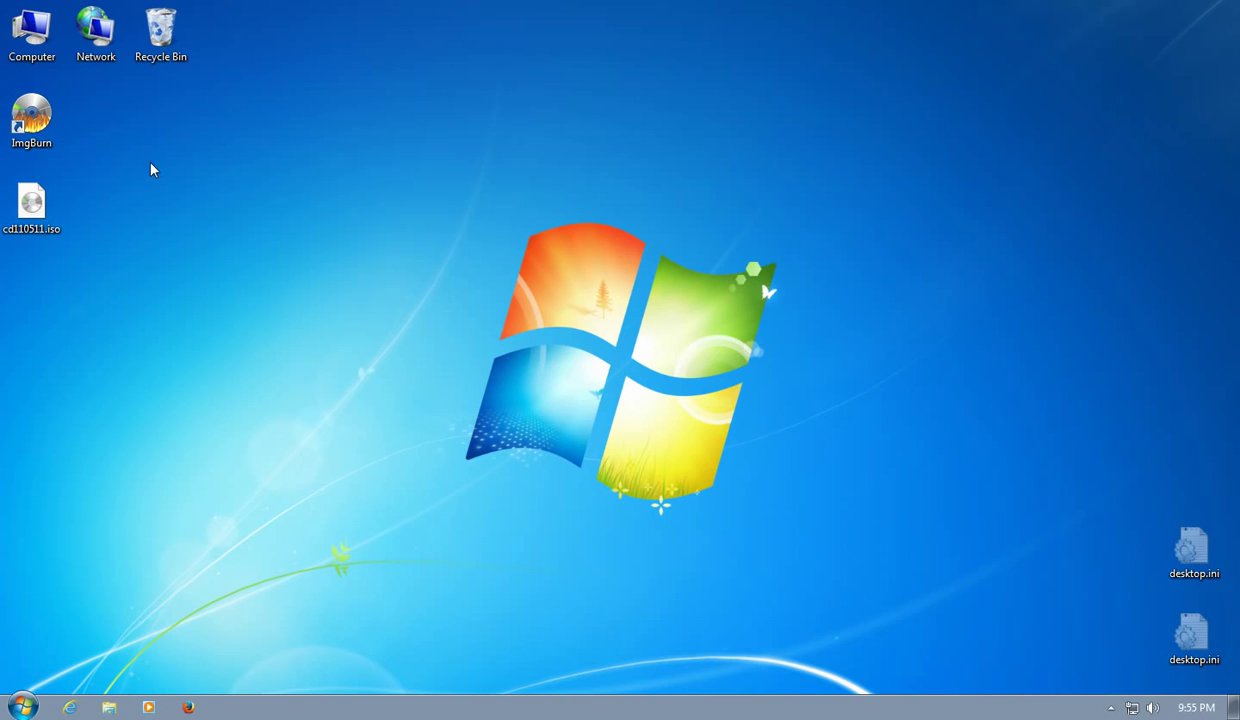
# - Choose ImgBurn as the always-used default program for cd110511.iso and open it
pyautogui.rightClick(30, 203)
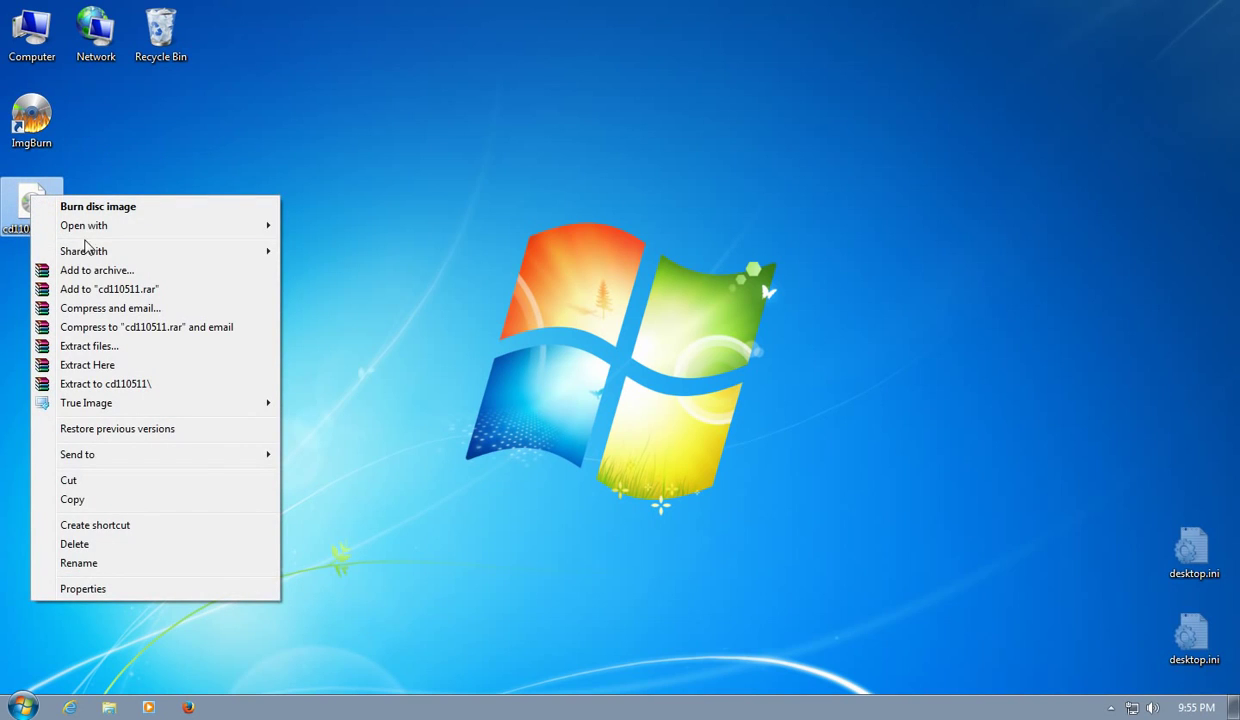
pyautogui.moveTo(115, 225)
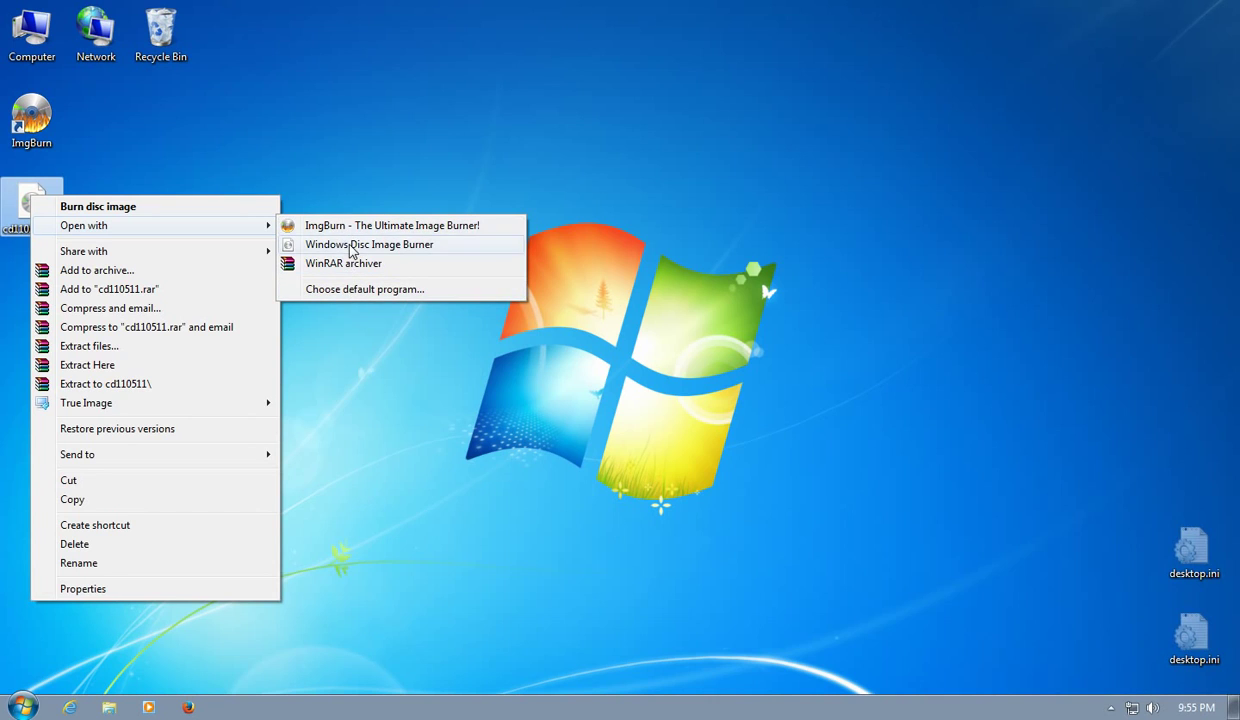
pyautogui.click(343, 289)
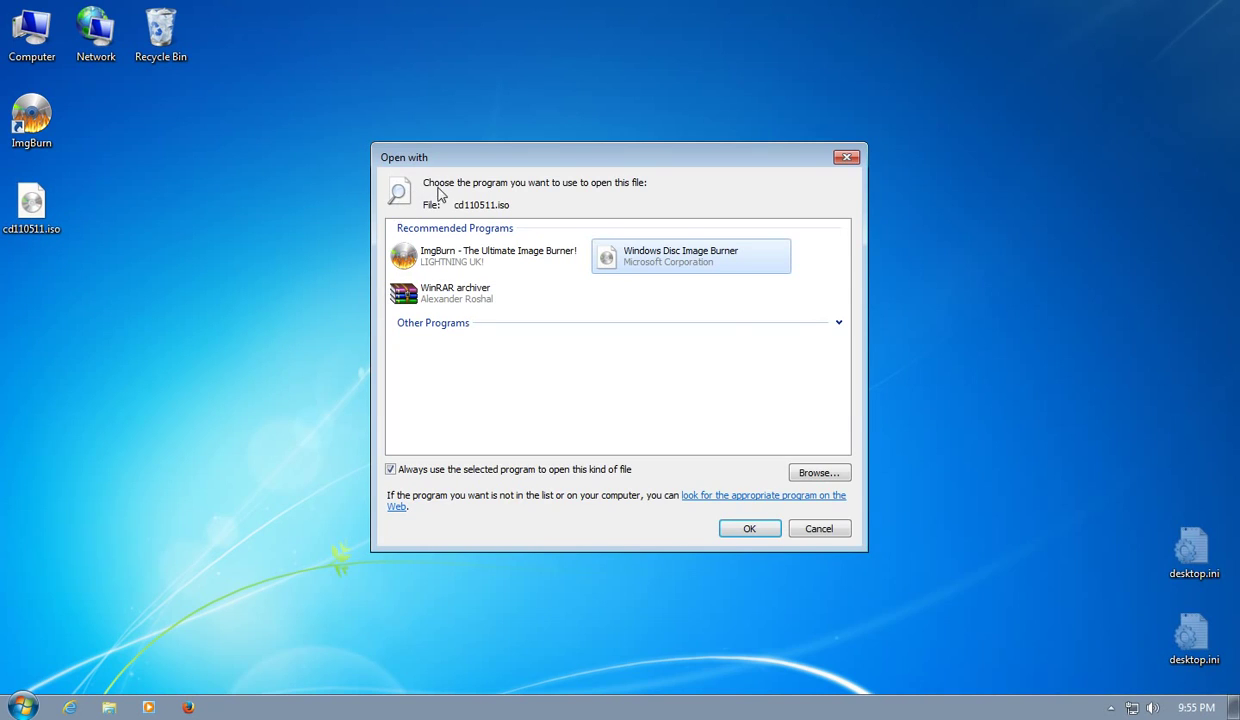
pyautogui.click(486, 260)
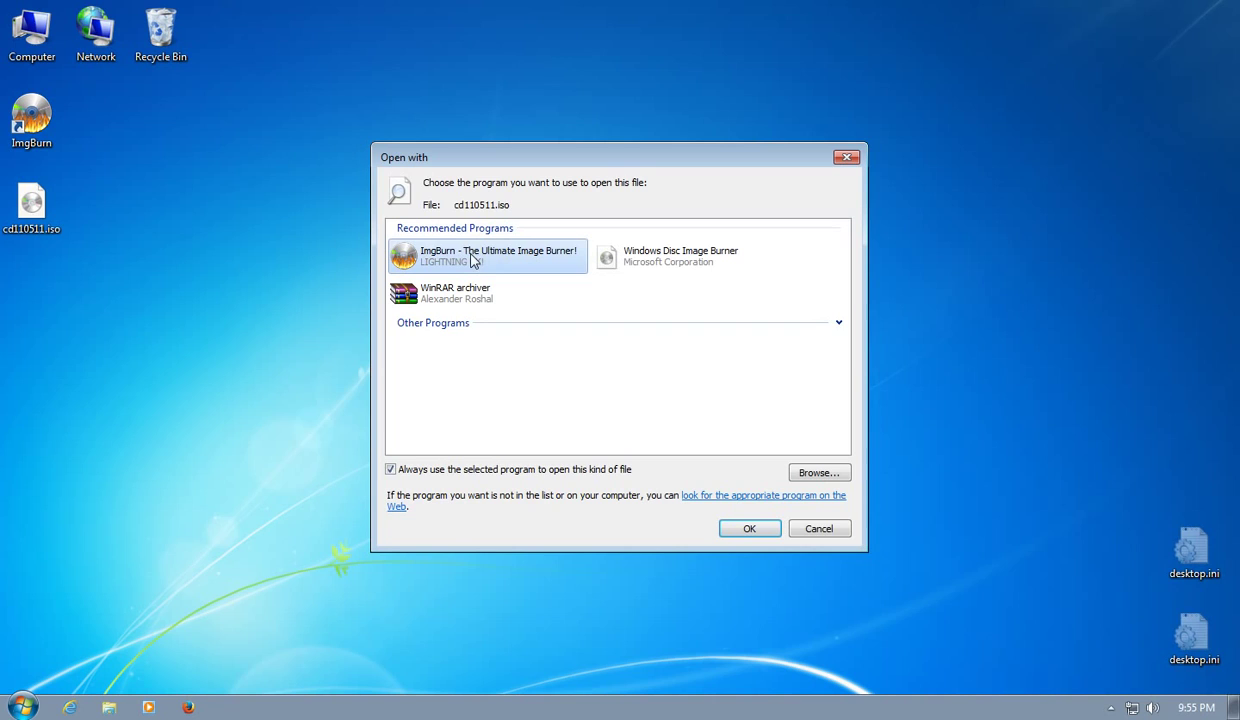
pyautogui.click(399, 474)
pyautogui.click(400, 474)
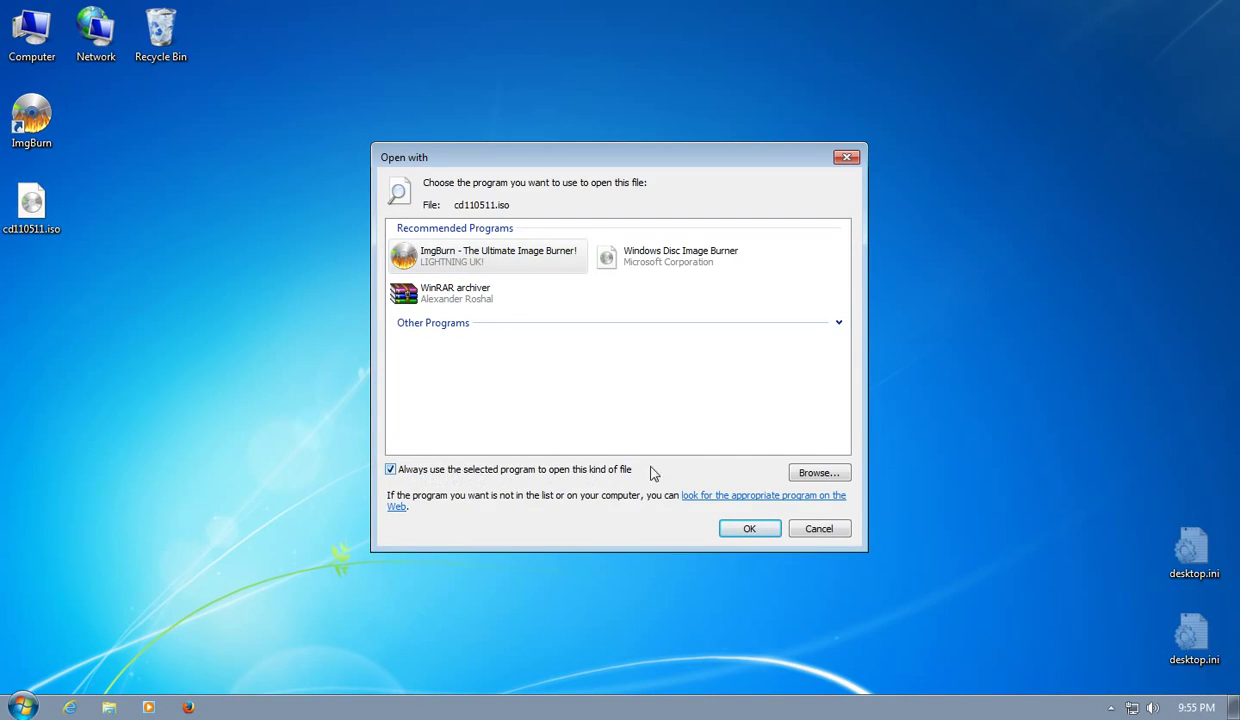
pyautogui.click(745, 530)
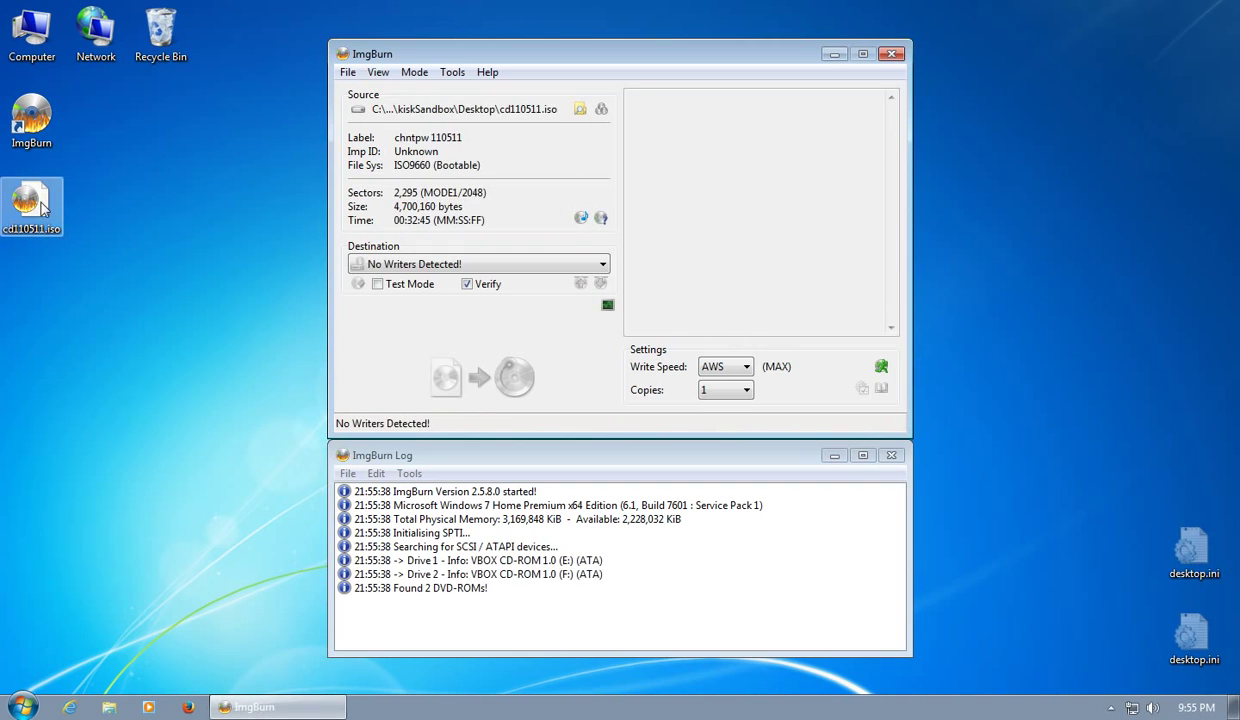
# - Look over ImgBurn's Destination drop-down and Write button, then close ImgBurn
pyautogui.click(539, 259)
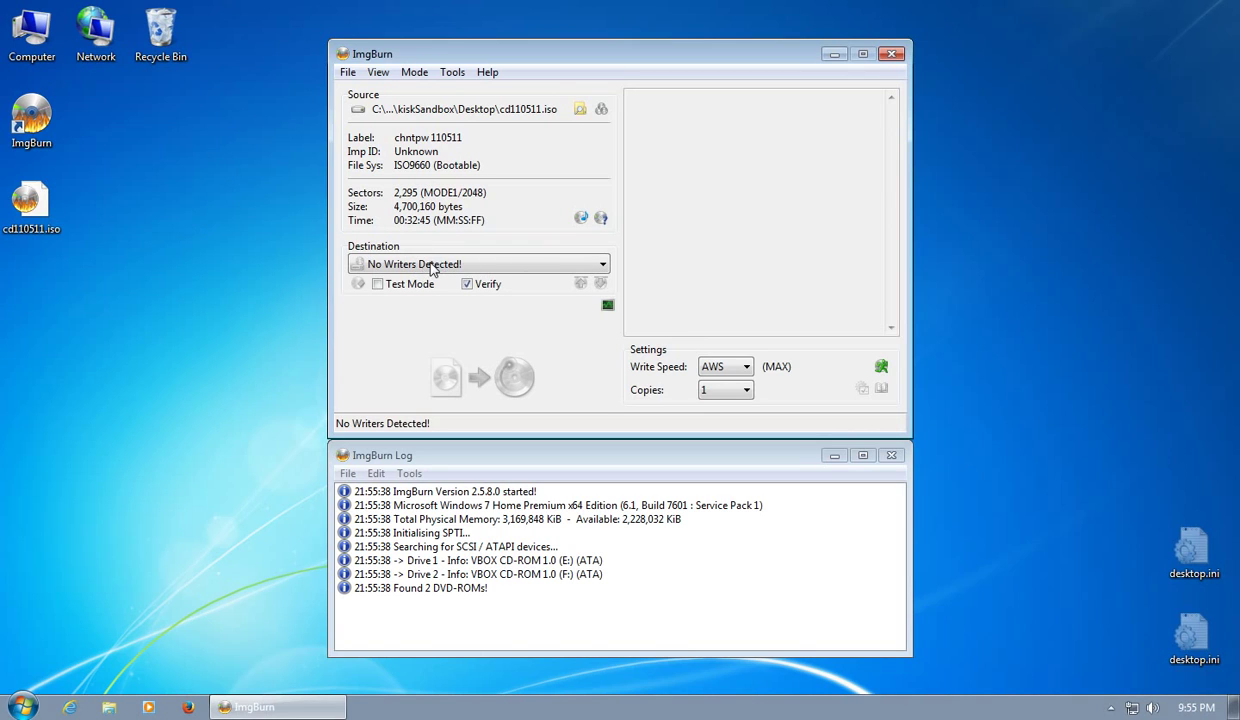
pyautogui.click(460, 264)
pyautogui.click(429, 262)
pyautogui.click(485, 377)
pyautogui.click(891, 54)
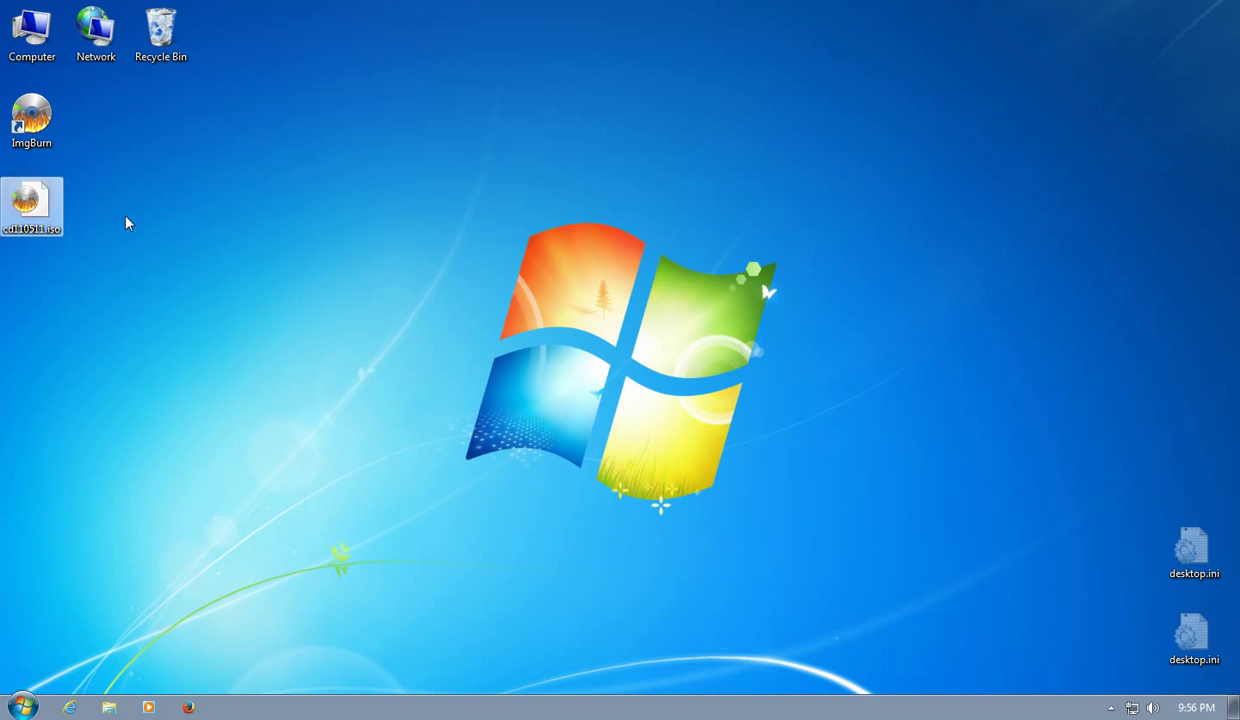
# - Launch and minimize Firefox, then select and deselect cd110511.iso on the desktop
pyautogui.click(190, 708)
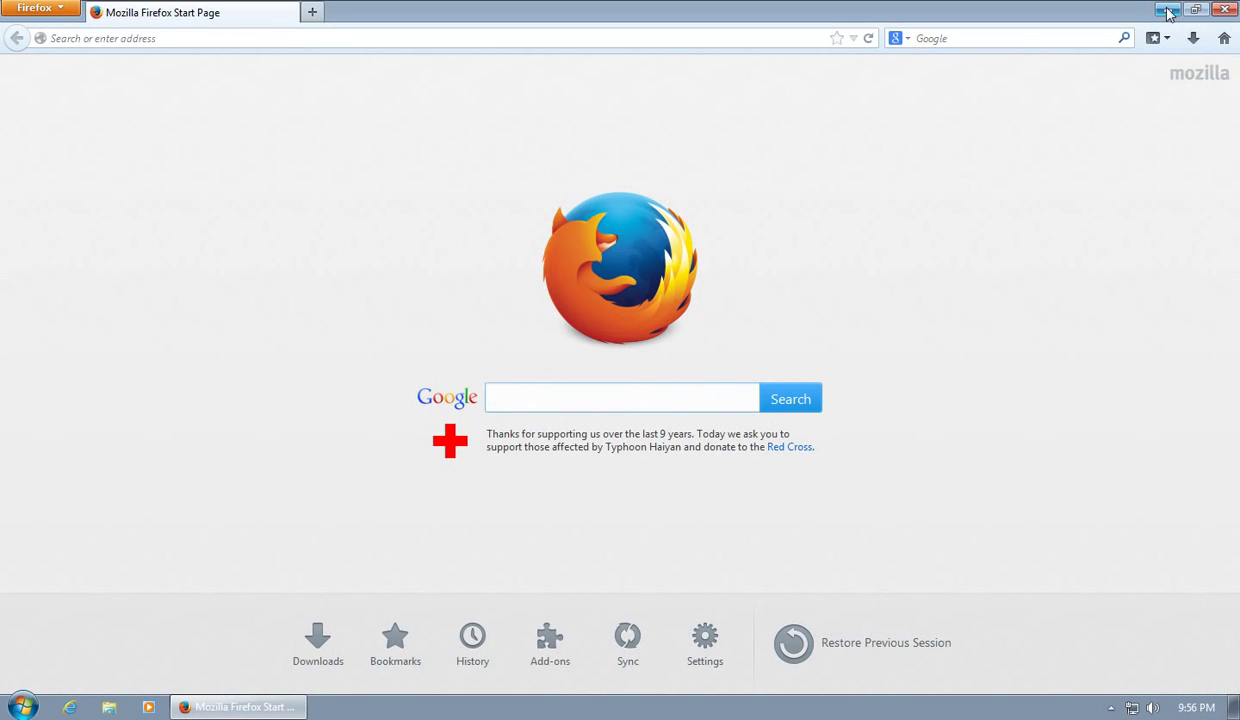
pyautogui.click(1168, 10)
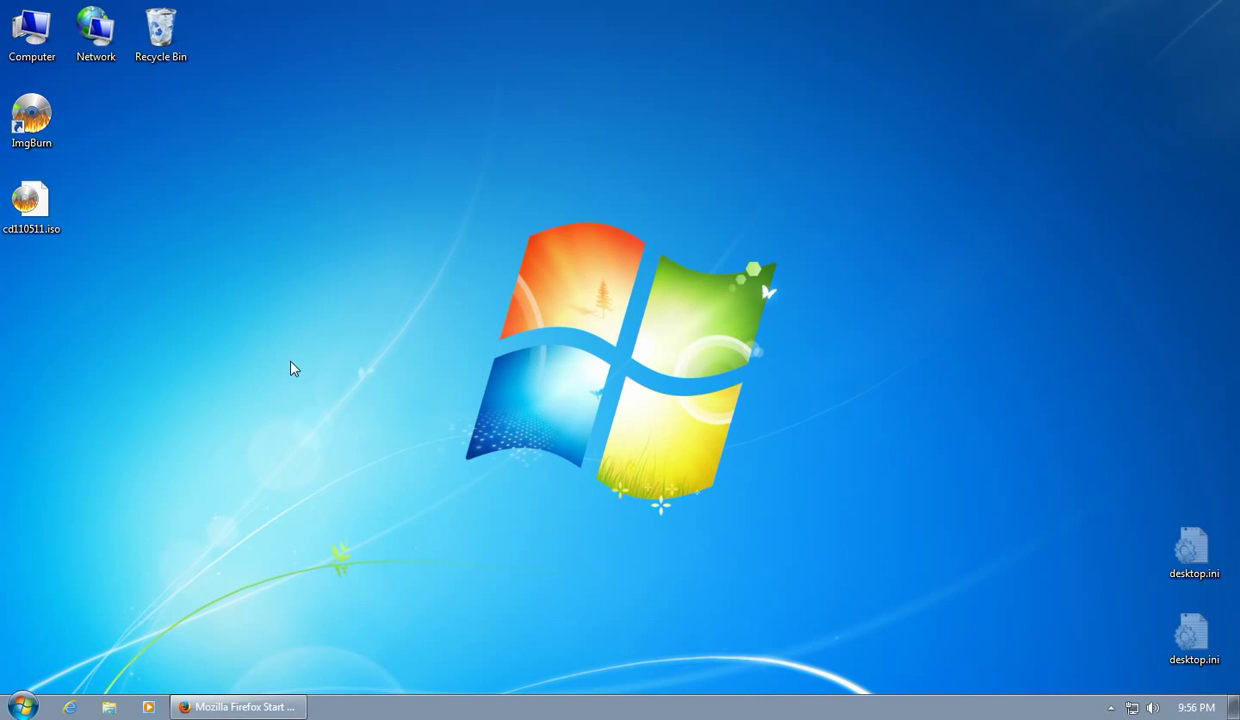
pyautogui.click(32, 205)
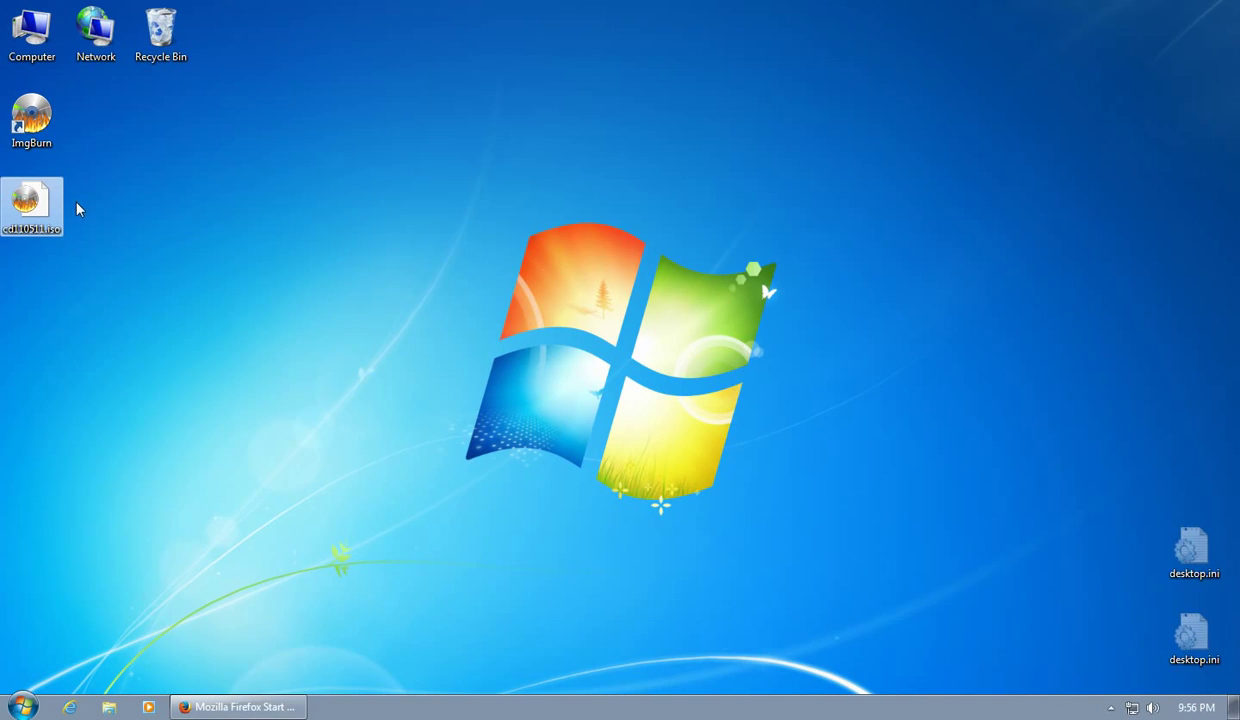
pyautogui.click(38, 200)
pyautogui.click(83, 207)
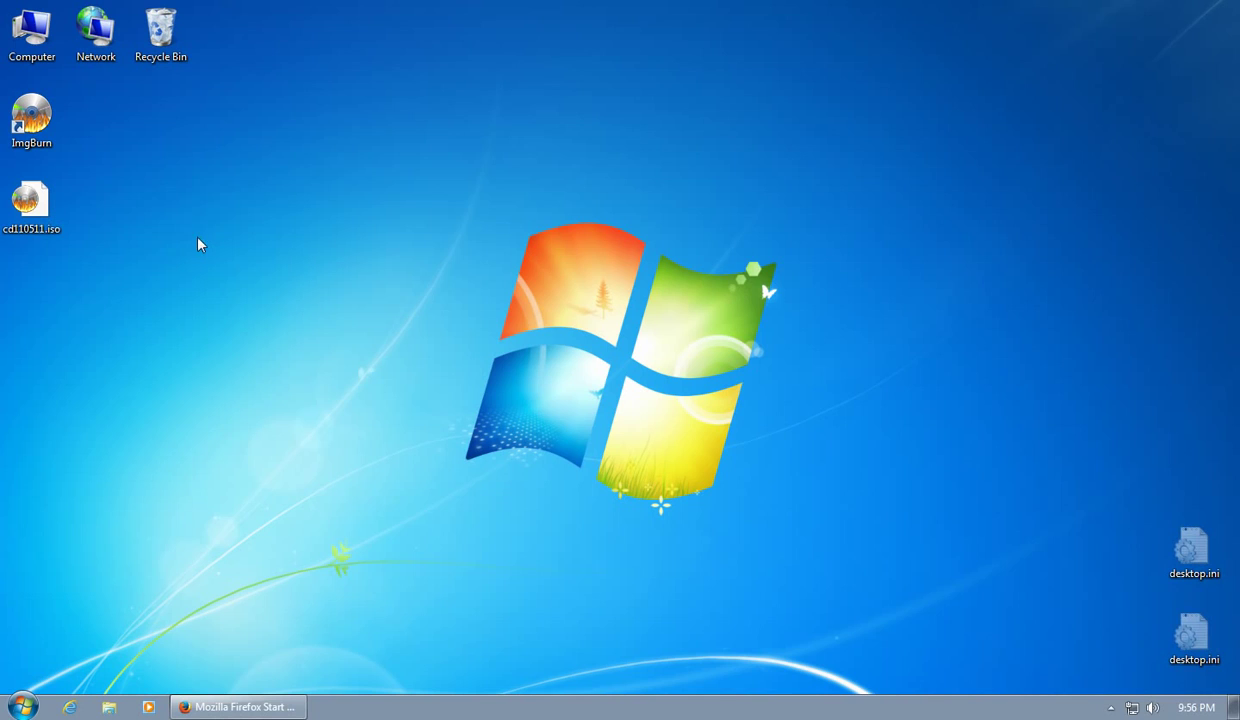